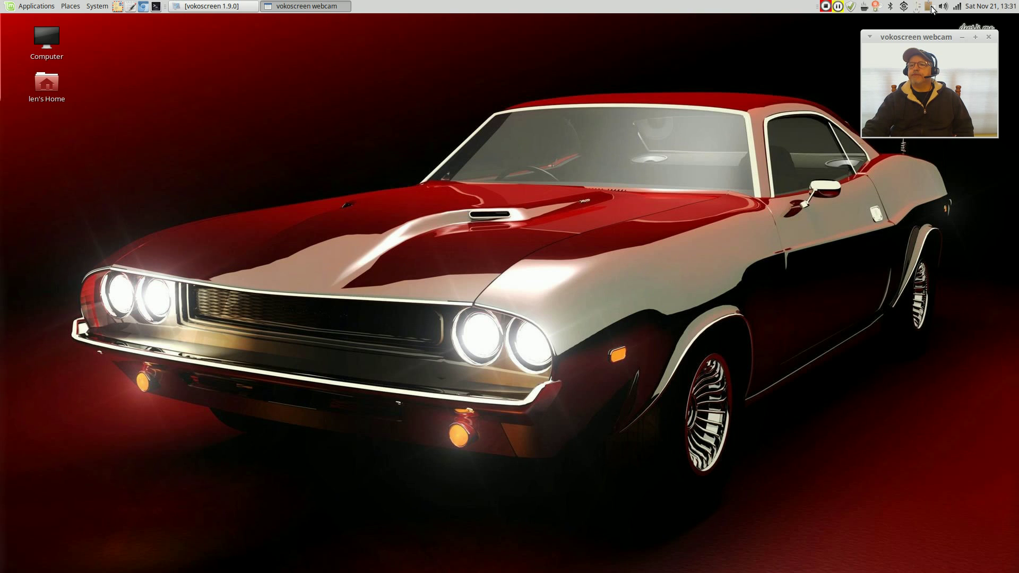
Check the list of available Wi-Fi networks and close it again.
{"action": "left_click", "coordinate": [958, 8]}
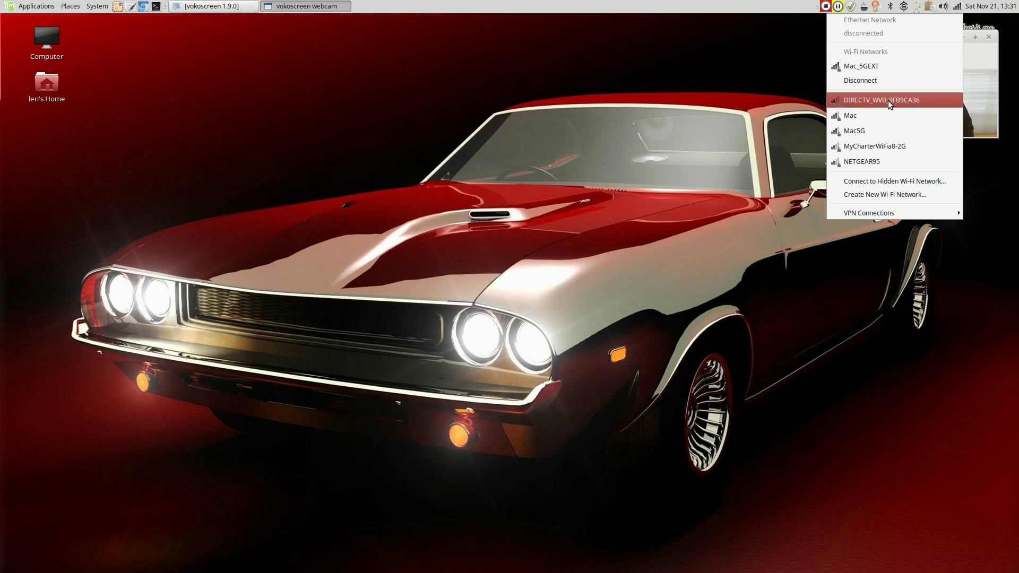
{"action": "left_click", "coordinate": [775, 76]}
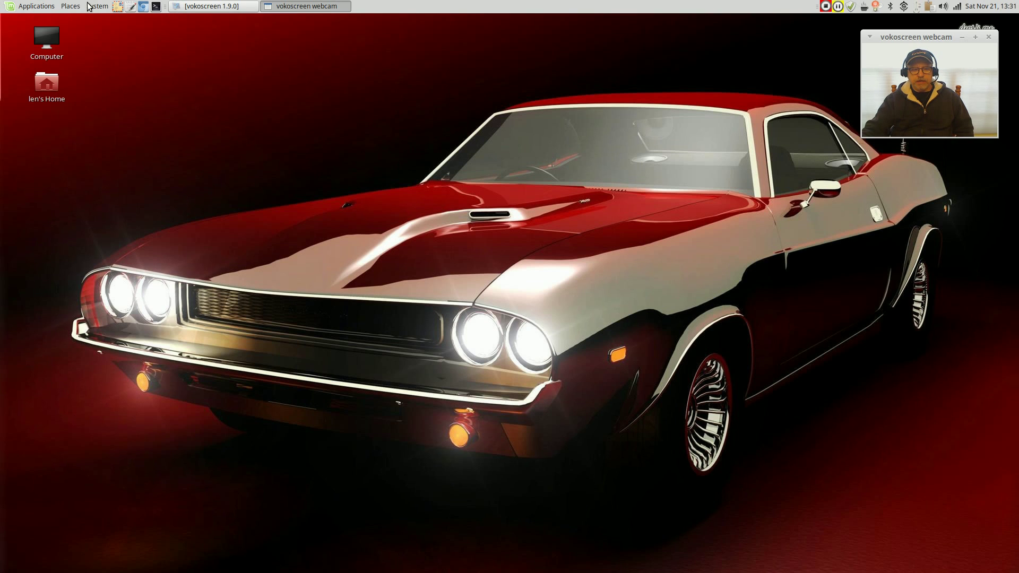
Launch Driver Manager from the system administration tools and authenticate with the account password.
{"action": "left_click", "coordinate": [37, 7]}
{"action": "mouse_move", "coordinate": [74, 14]}
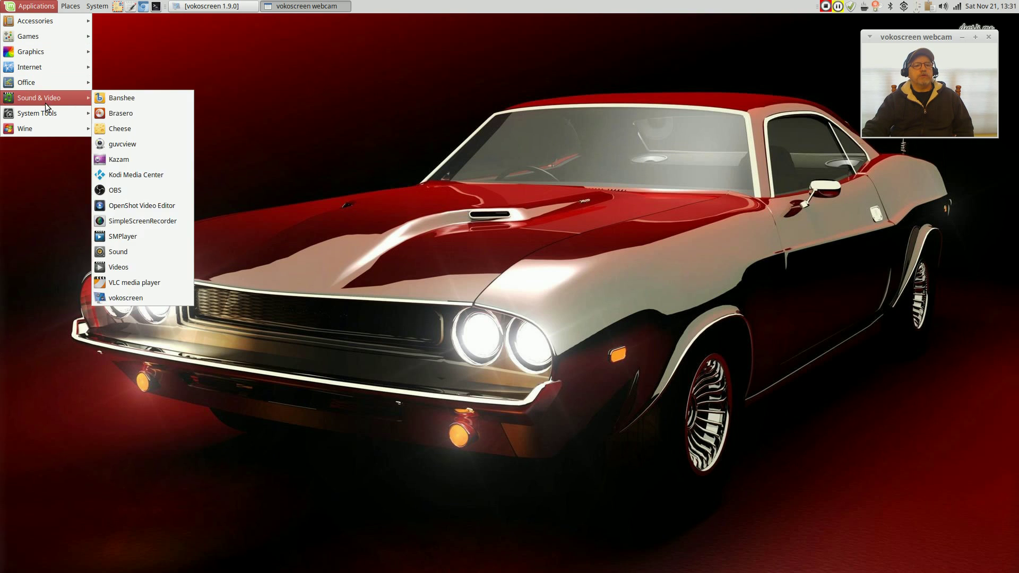
{"action": "mouse_move", "coordinate": [44, 112]}
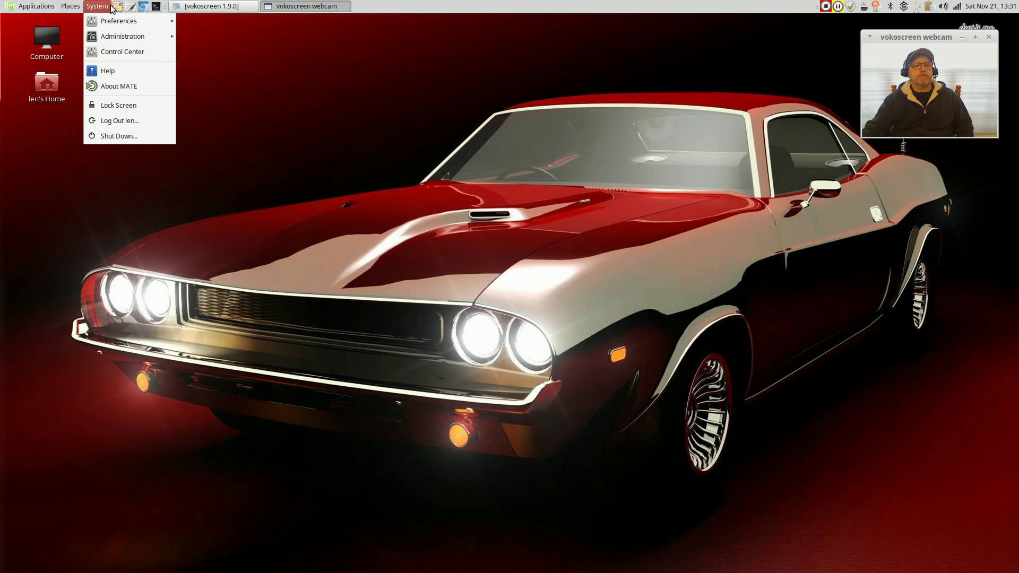
{"action": "mouse_move", "coordinate": [195, 26]}
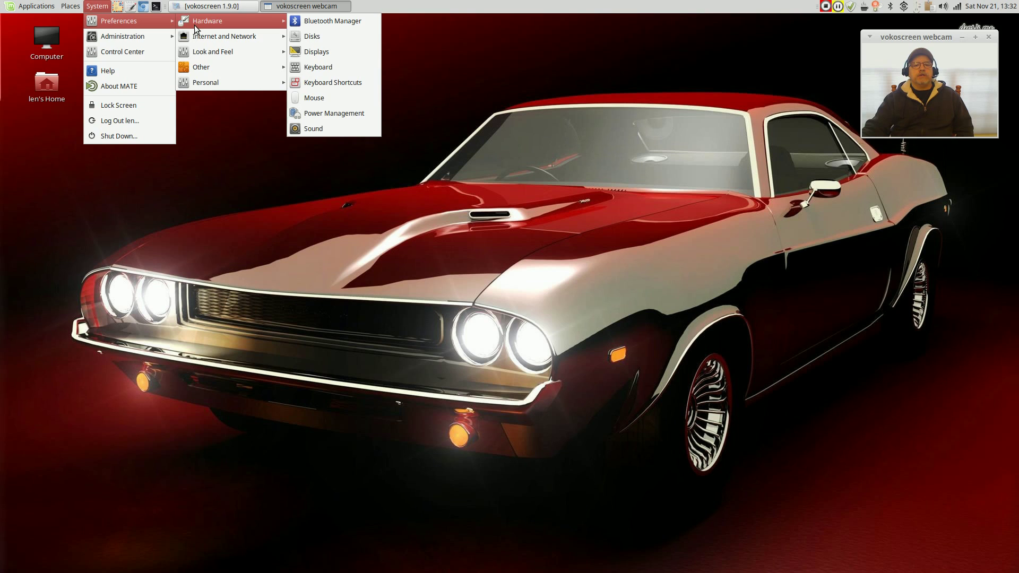
{"action": "mouse_move", "coordinate": [202, 52]}
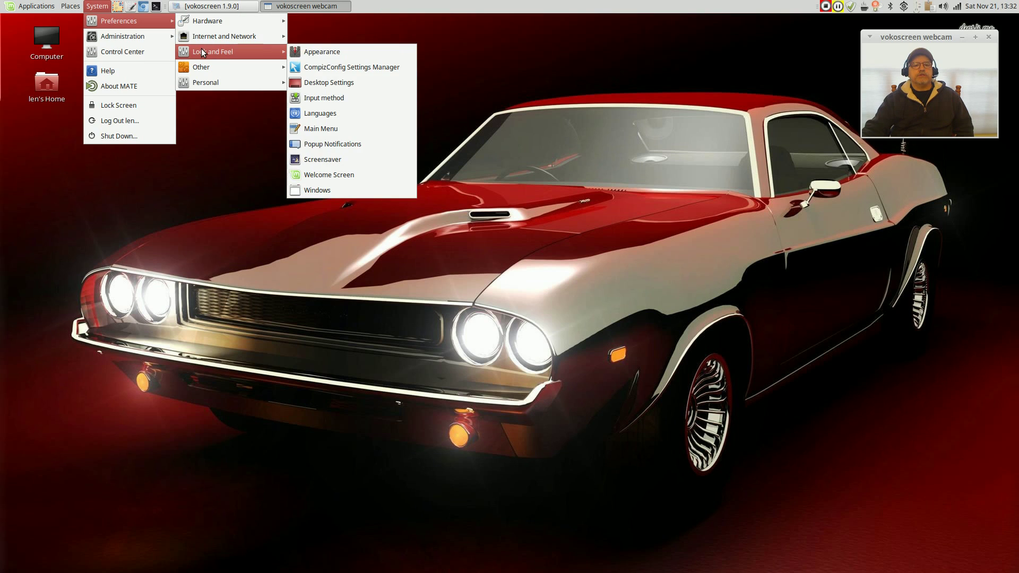
{"action": "mouse_move", "coordinate": [201, 80]}
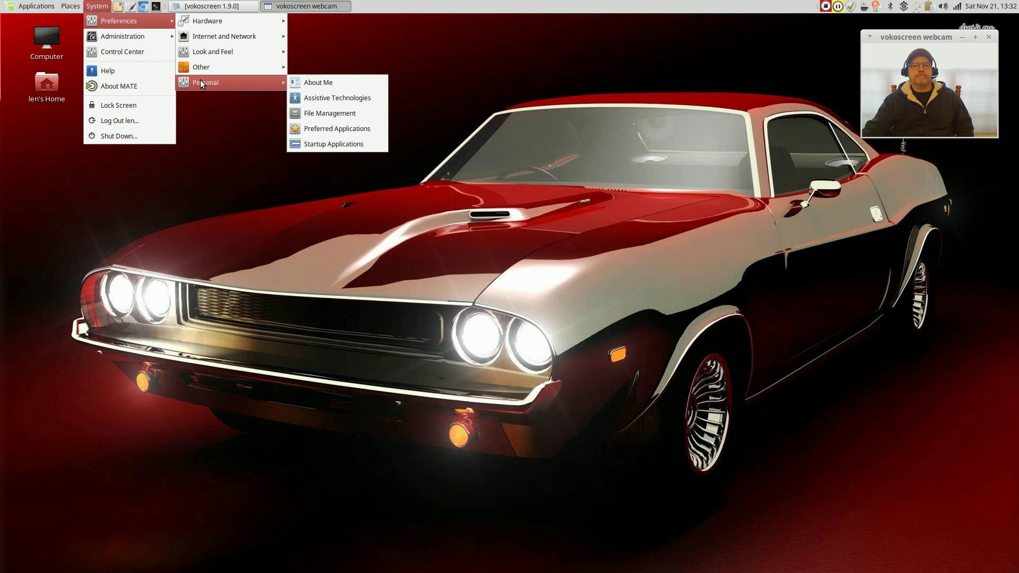
{"action": "mouse_move", "coordinate": [152, 37]}
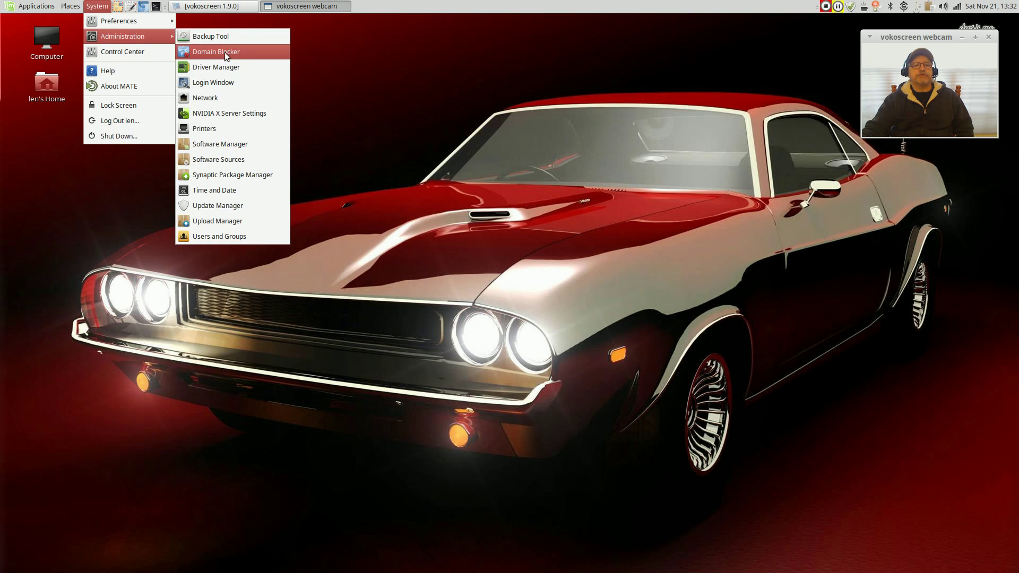
{"action": "left_click", "coordinate": [219, 67]}
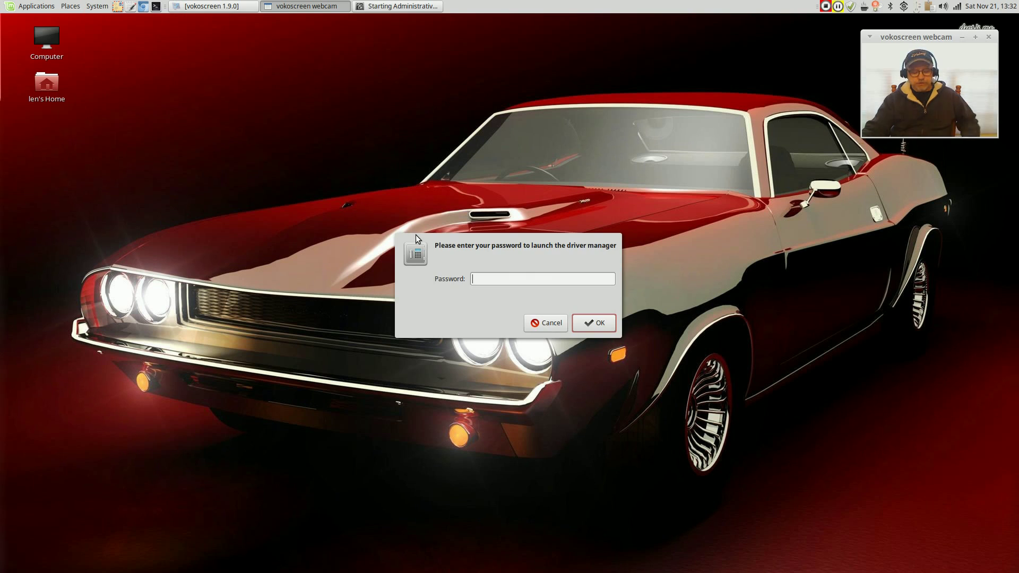
{"action": "type", "text": "******"}
{"action": "key", "text": "Return"}
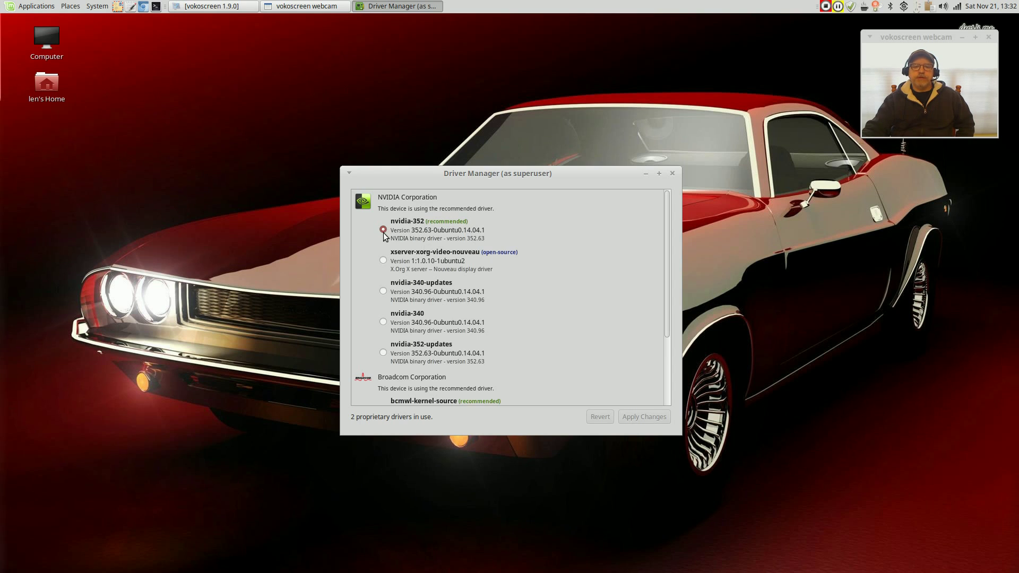
Move the Driver Manager window up, review the NVIDIA and Broadcom driver options, and close it.
{"action": "left_click_drag", "start_coordinate": [501, 176], "coordinate": [503, 109]}
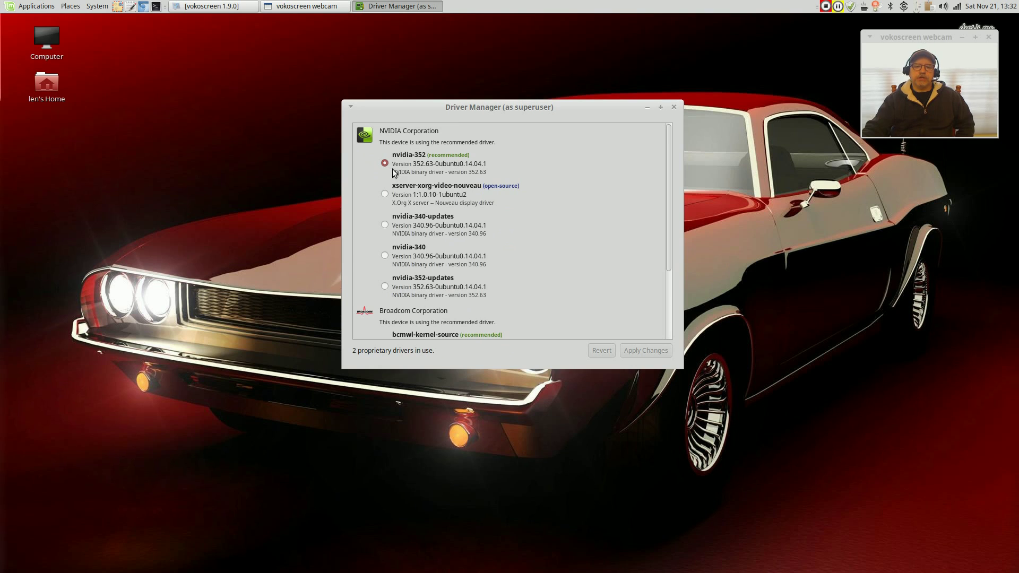
{"action": "scroll", "coordinate": [429, 297], "scroll_direction": "down", "scroll_amount": 3}
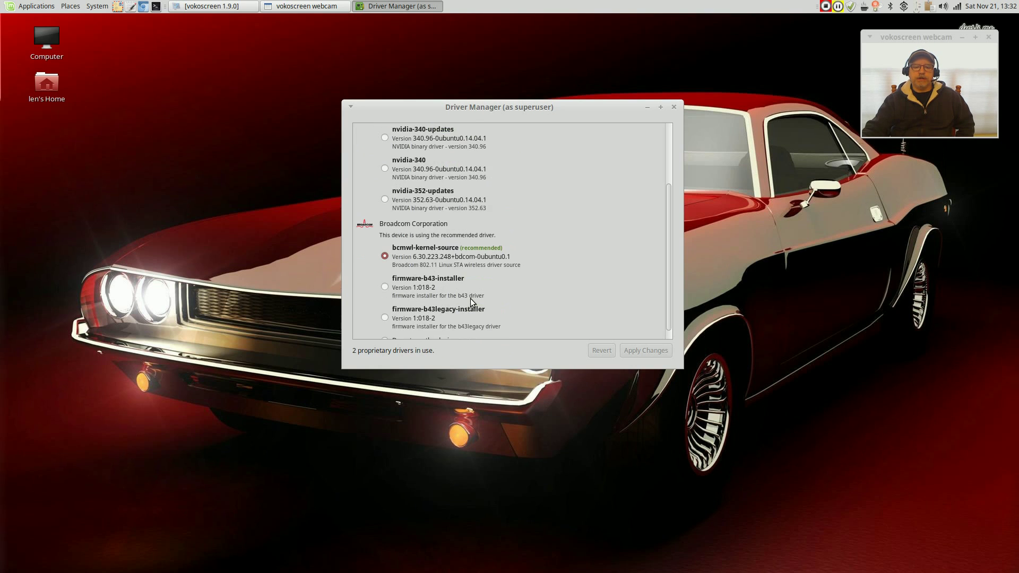
{"action": "scroll", "coordinate": [425, 259], "scroll_direction": "down", "scroll_amount": 1}
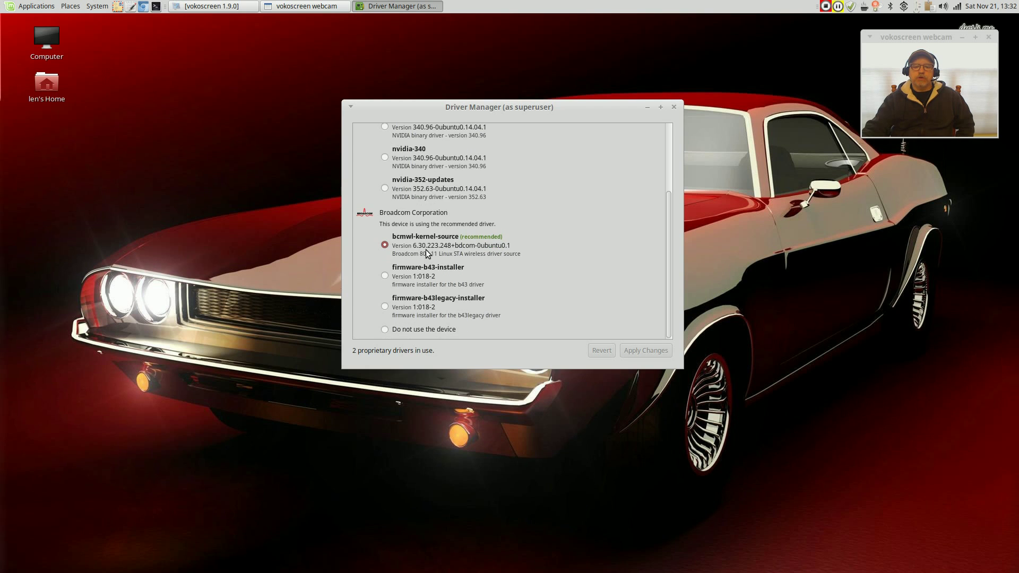
{"action": "scroll", "coordinate": [400, 206], "scroll_direction": "up", "scroll_amount": 4}
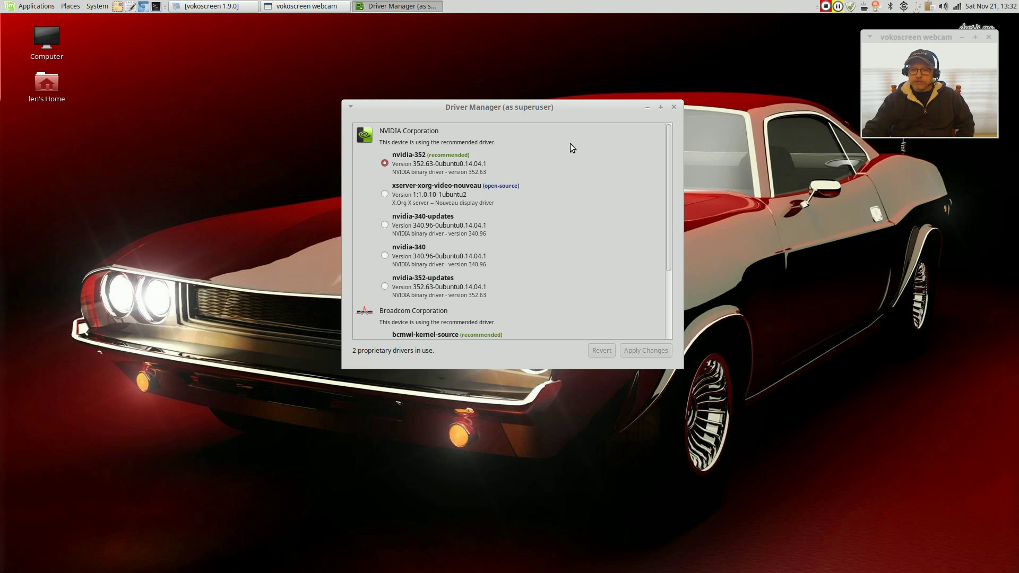
{"action": "left_click", "coordinate": [675, 109]}
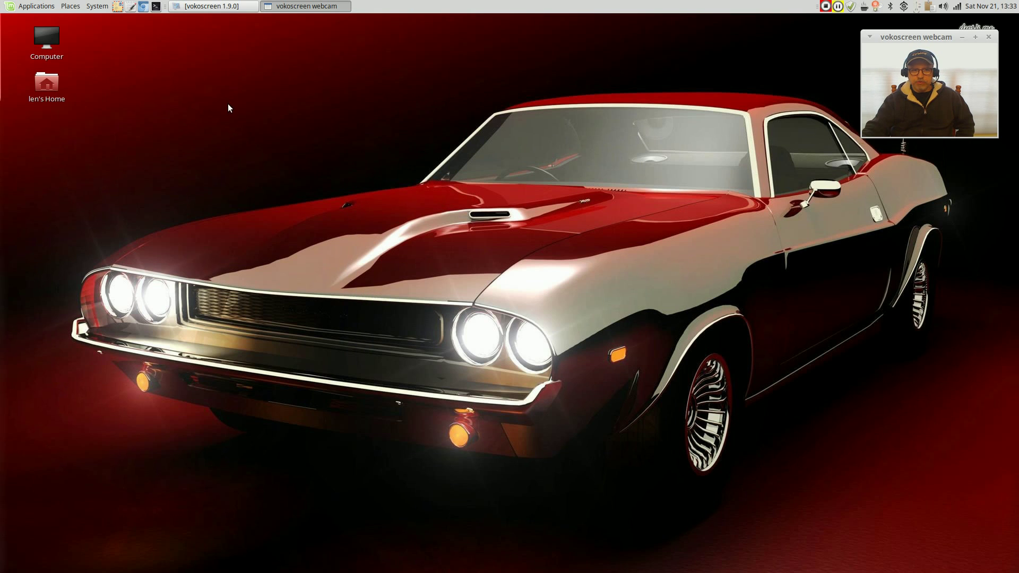
Open Desktop Settings from the Look and Feel preferences and move its window aside to view the desktop icon options.
{"action": "left_click", "coordinate": [41, 7]}
{"action": "mouse_move", "coordinate": [106, 22]}
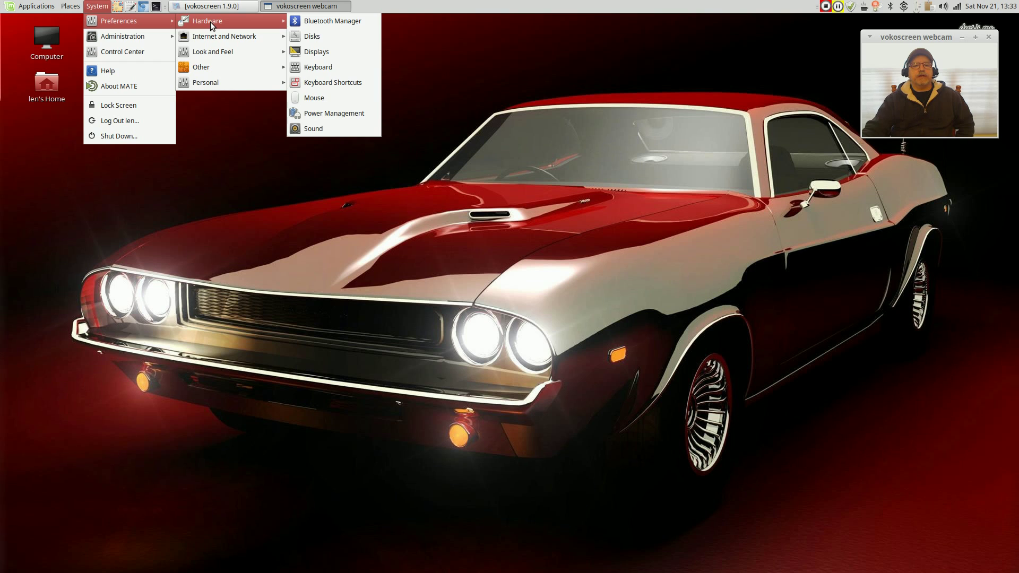
{"action": "mouse_move", "coordinate": [209, 35]}
{"action": "mouse_move", "coordinate": [210, 56]}
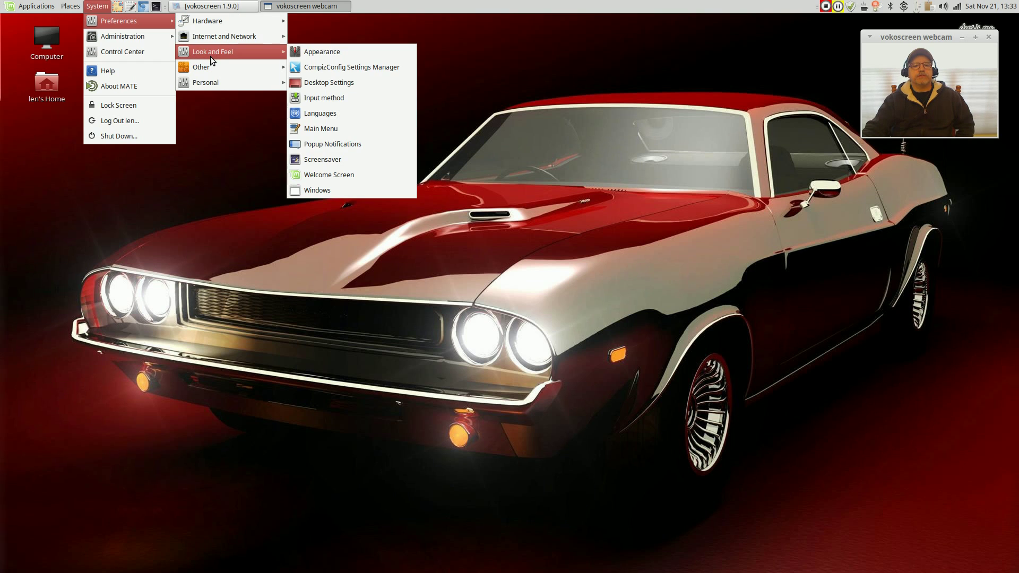
{"action": "left_click", "coordinate": [316, 83]}
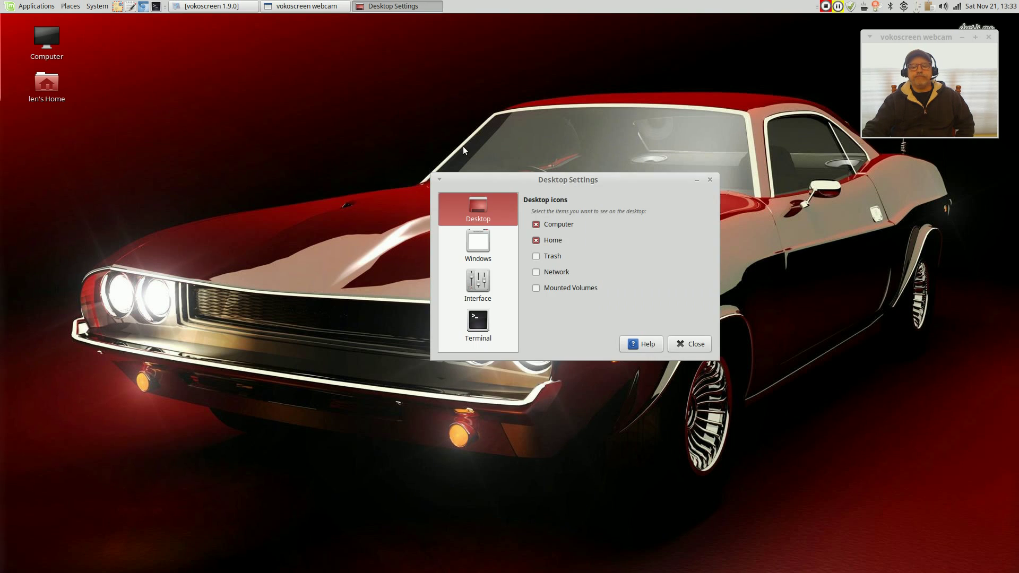
{"action": "left_click_drag", "start_coordinate": [495, 183], "coordinate": [454, 171]}
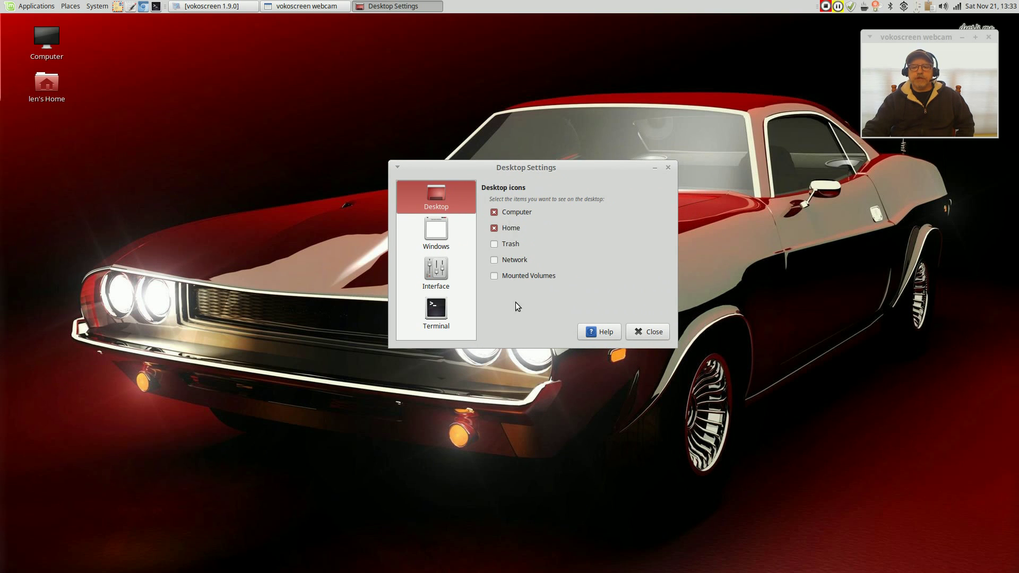
Review the Windows, Interface and Terminal categories of Desktop Settings.
{"action": "left_click", "coordinate": [433, 232]}
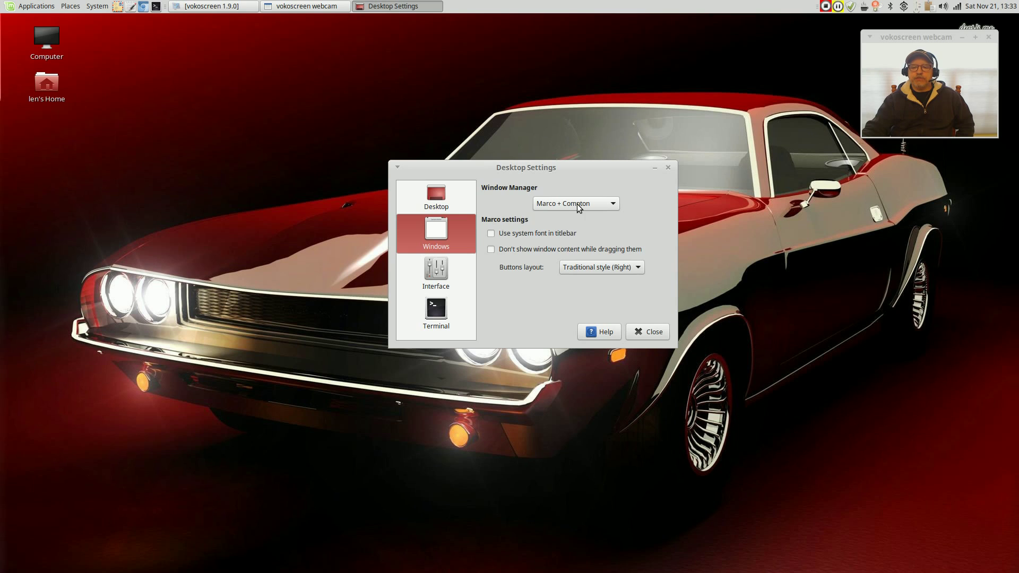
{"action": "mouse_move", "coordinate": [575, 203]}
{"action": "left_click", "coordinate": [437, 275]}
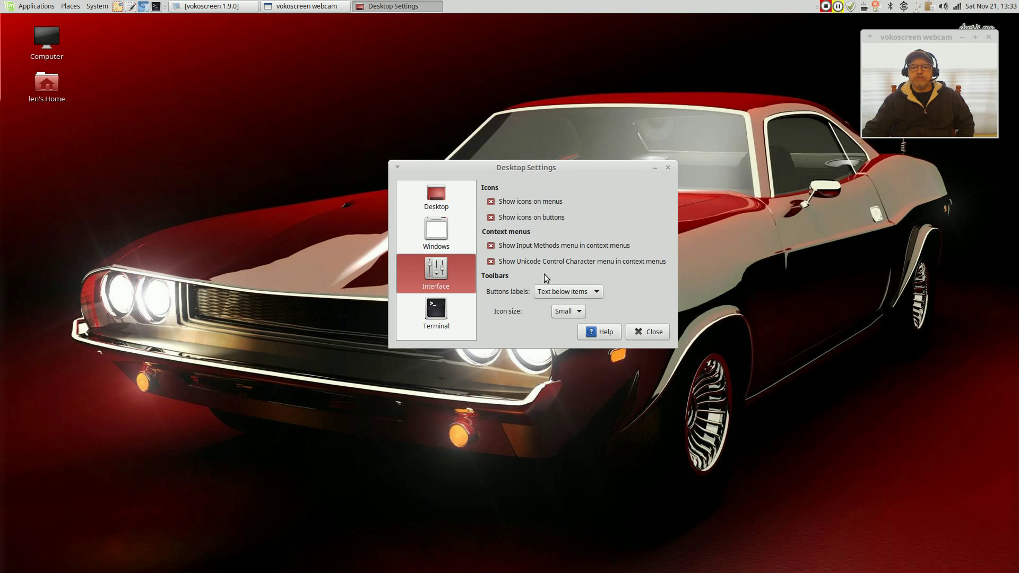
{"action": "left_click", "coordinate": [443, 312]}
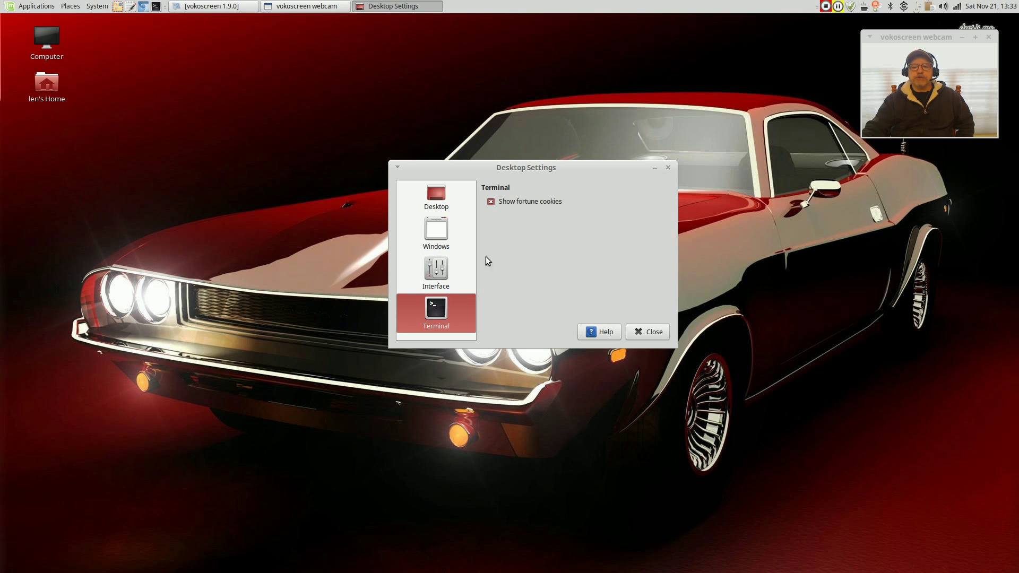
Set the window buttons layout to Mac style (Left).
{"action": "left_click", "coordinate": [441, 235]}
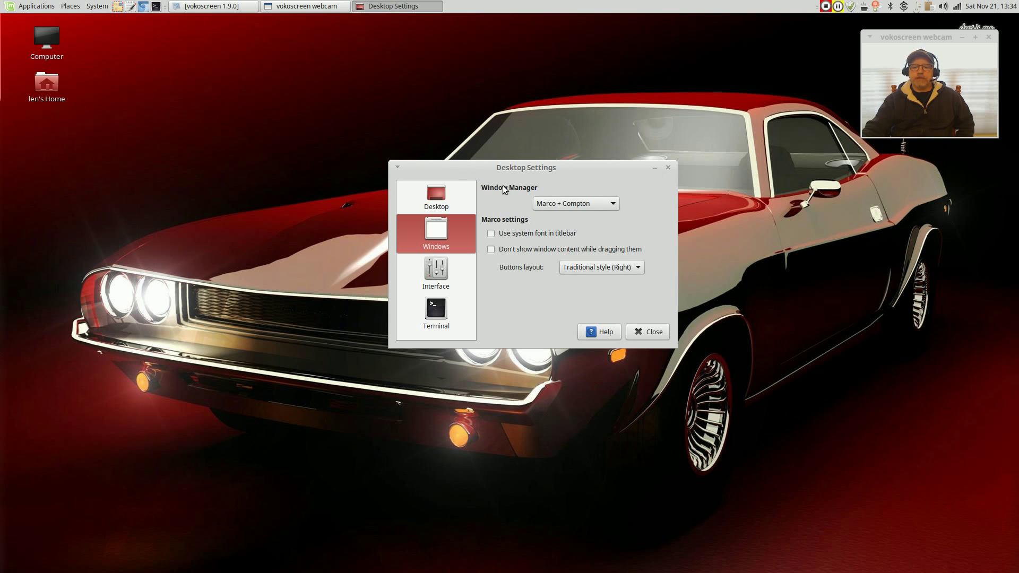
{"action": "left_click", "coordinate": [632, 269]}
{"action": "left_click", "coordinate": [626, 281]}
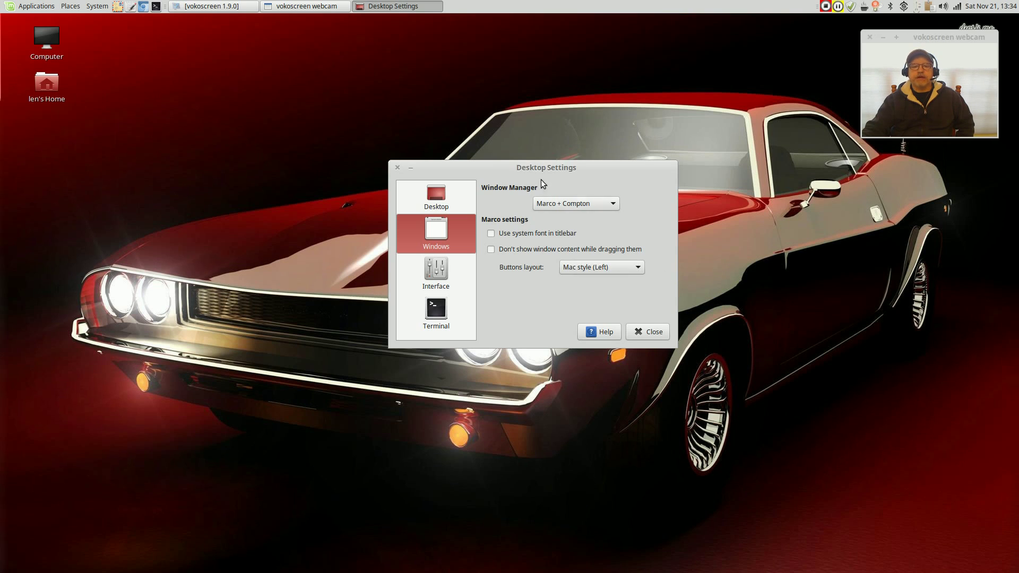
Set the window buttons layout back to Traditional style (Right) and close Desktop Settings.
{"action": "left_click", "coordinate": [633, 265]}
{"action": "left_click", "coordinate": [626, 253]}
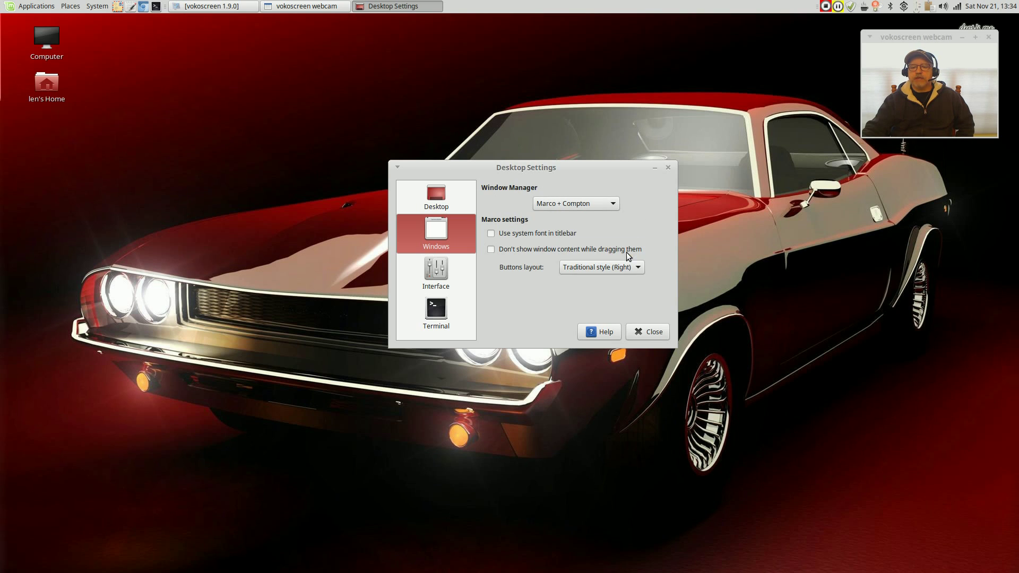
{"action": "left_click", "coordinate": [648, 334]}
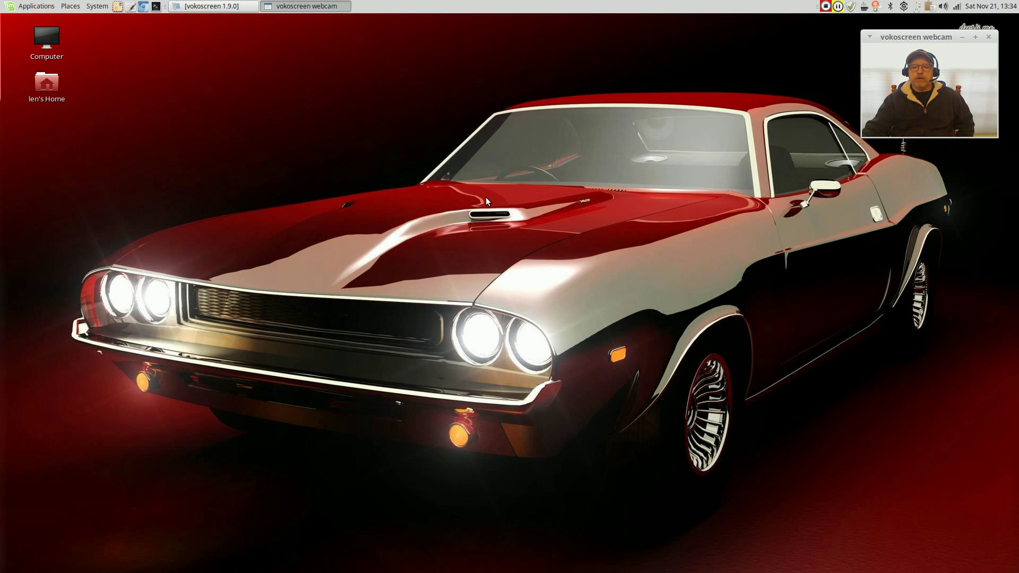
Look through the installed application categories, including Graphics and Sound & Video, and view the System entries.
{"action": "left_click", "coordinate": [389, 167]}
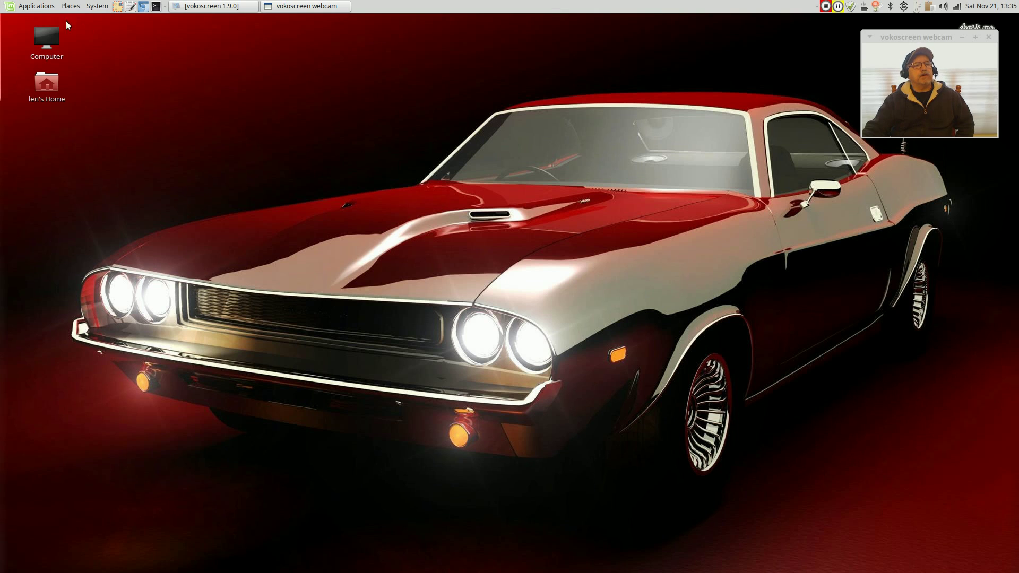
{"action": "left_click", "coordinate": [33, 8]}
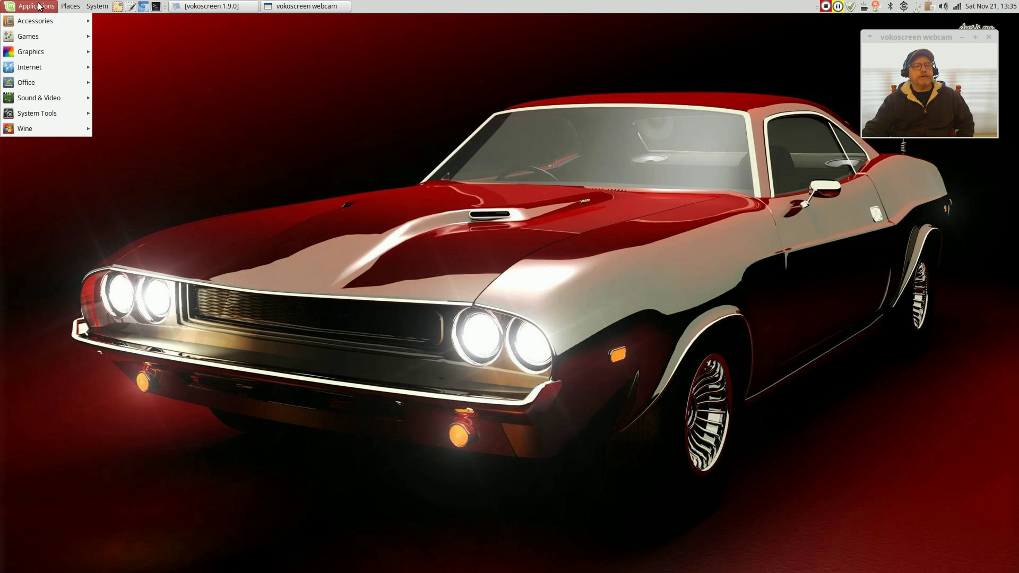
{"action": "mouse_move", "coordinate": [78, 5]}
{"action": "mouse_move", "coordinate": [33, 7]}
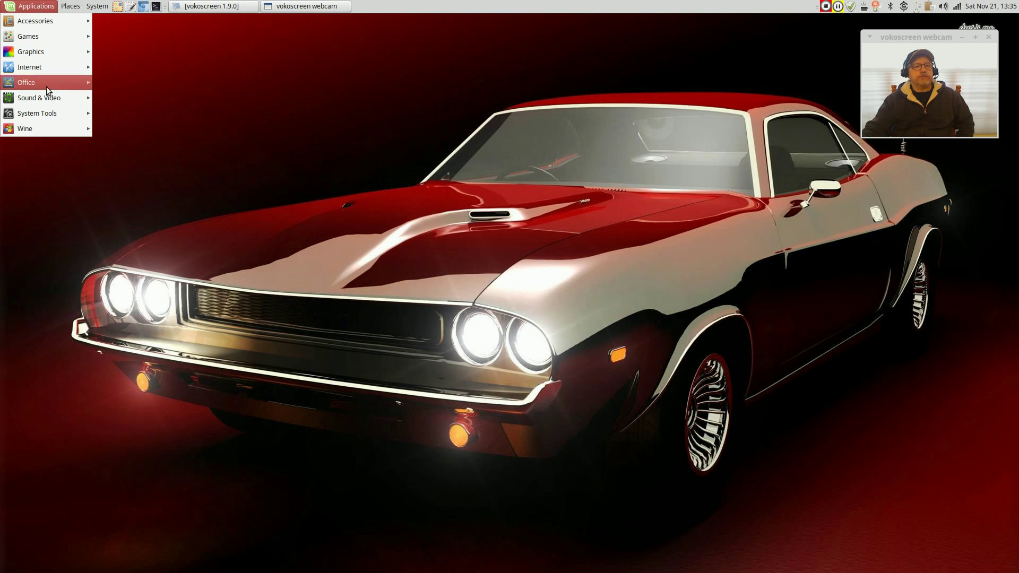
{"action": "mouse_move", "coordinate": [48, 125]}
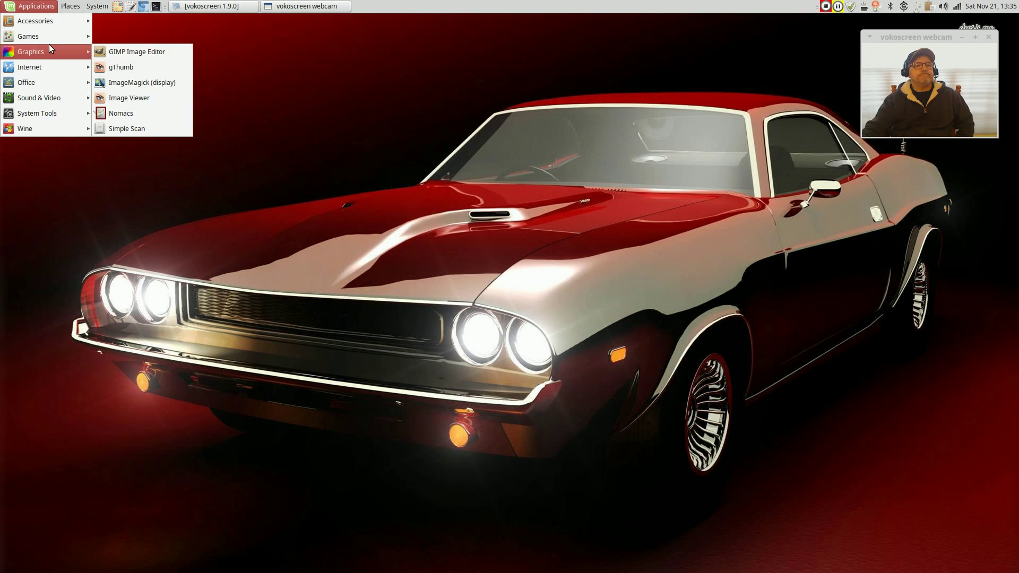
{"action": "mouse_move", "coordinate": [46, 72]}
{"action": "mouse_move", "coordinate": [44, 96]}
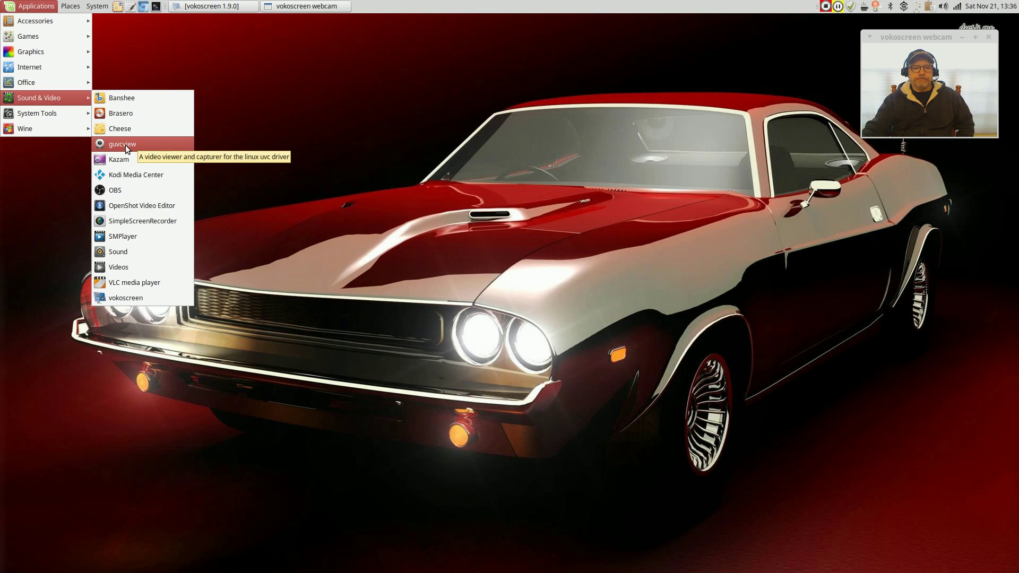
{"action": "left_click", "coordinate": [128, 30]}
{"action": "left_click", "coordinate": [104, 8]}
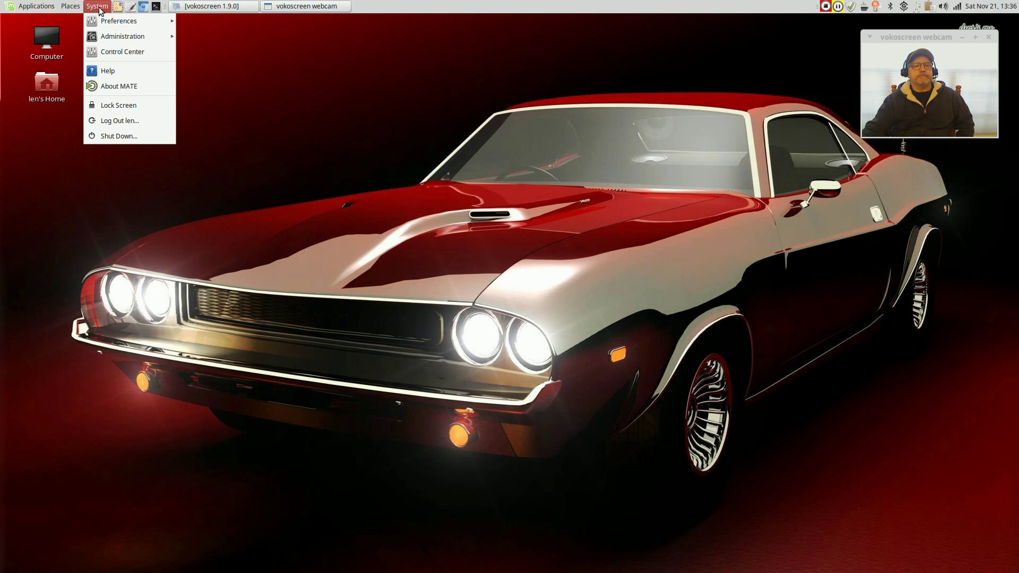
Launch the Chromium browser and make it the default browser.
{"action": "left_click", "coordinate": [142, 10]}
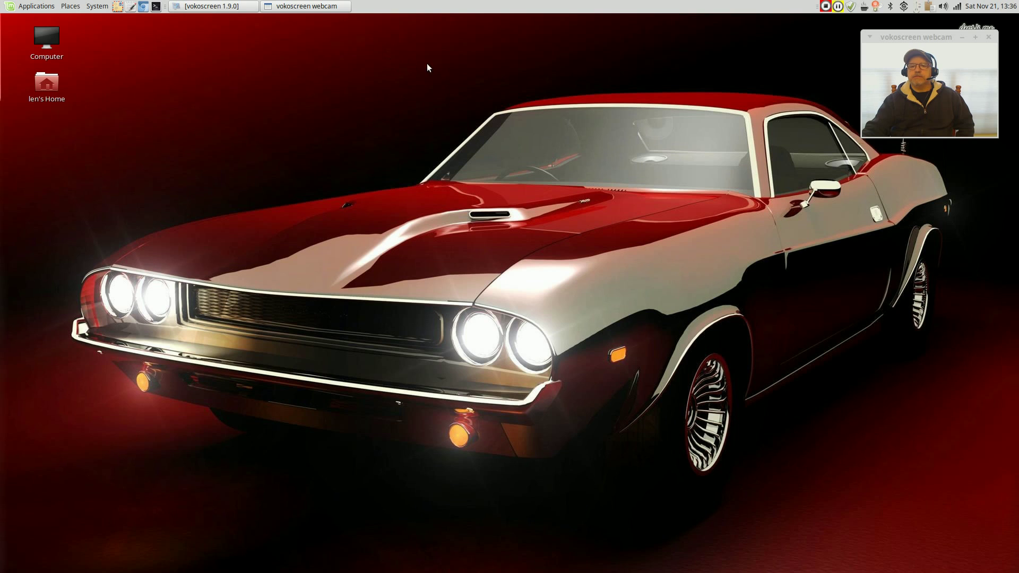
{"action": "left_click", "coordinate": [142, 6]}
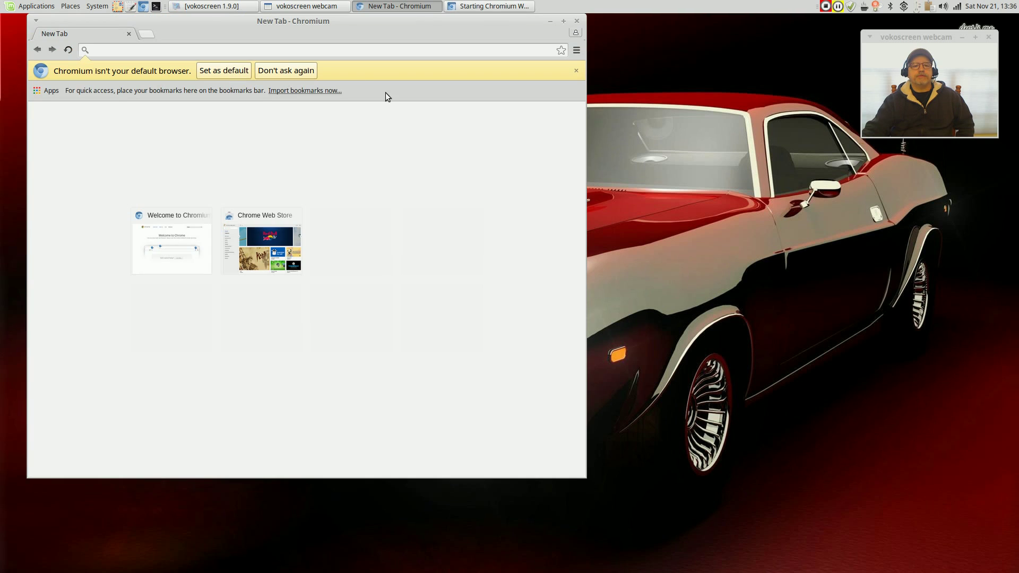
{"action": "left_click", "coordinate": [220, 70]}
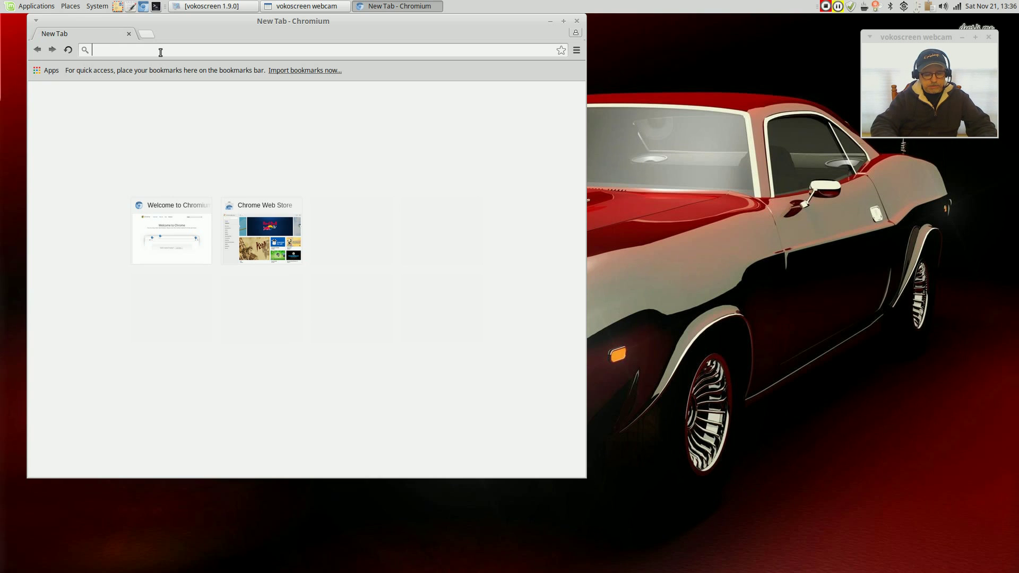
Search the web for "screen tearing test youtube".
{"action": "type", "text": "screen te"}
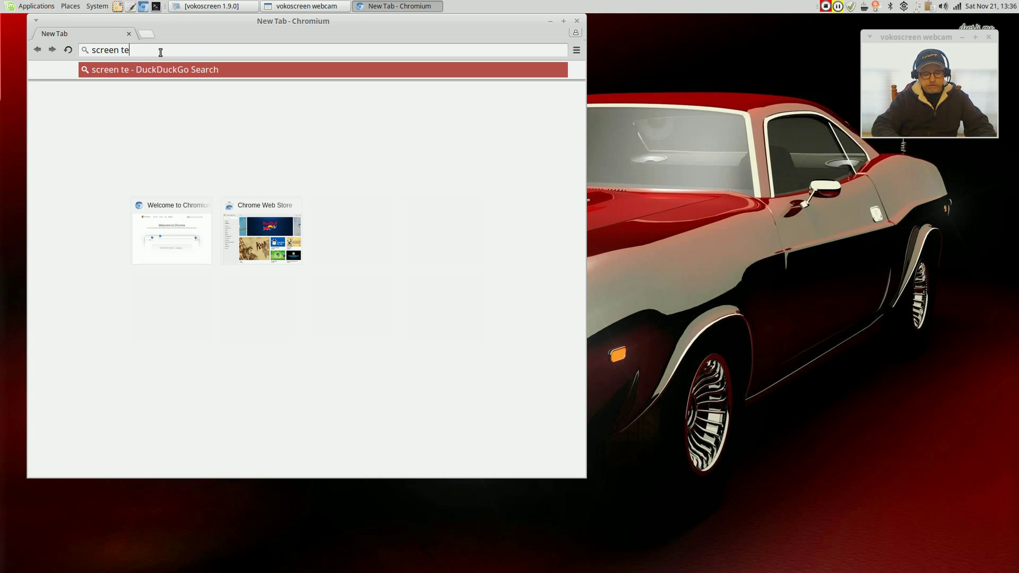
{"action": "type", "text": "aring tes"}
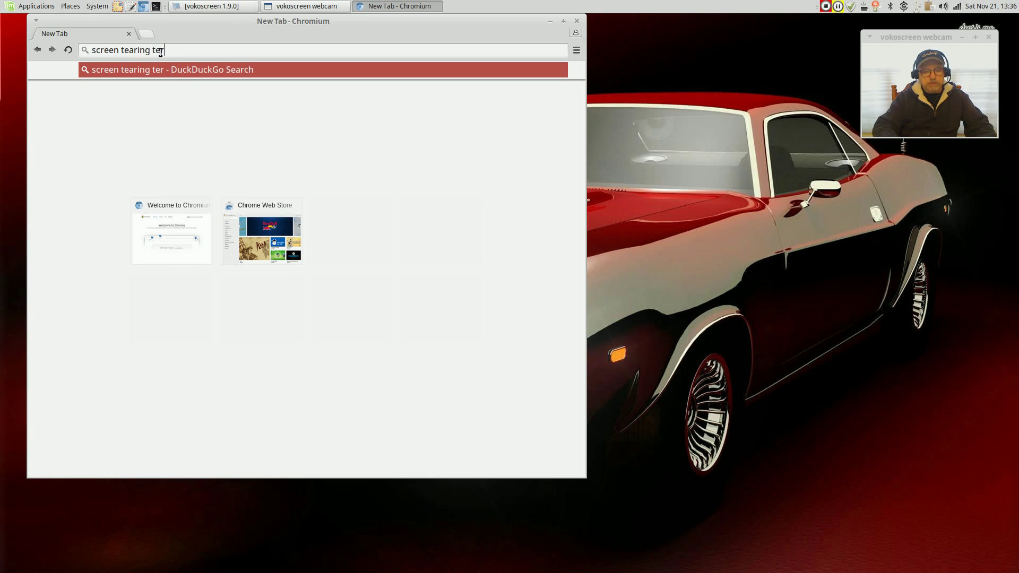
{"action": "type", "text": "t "}
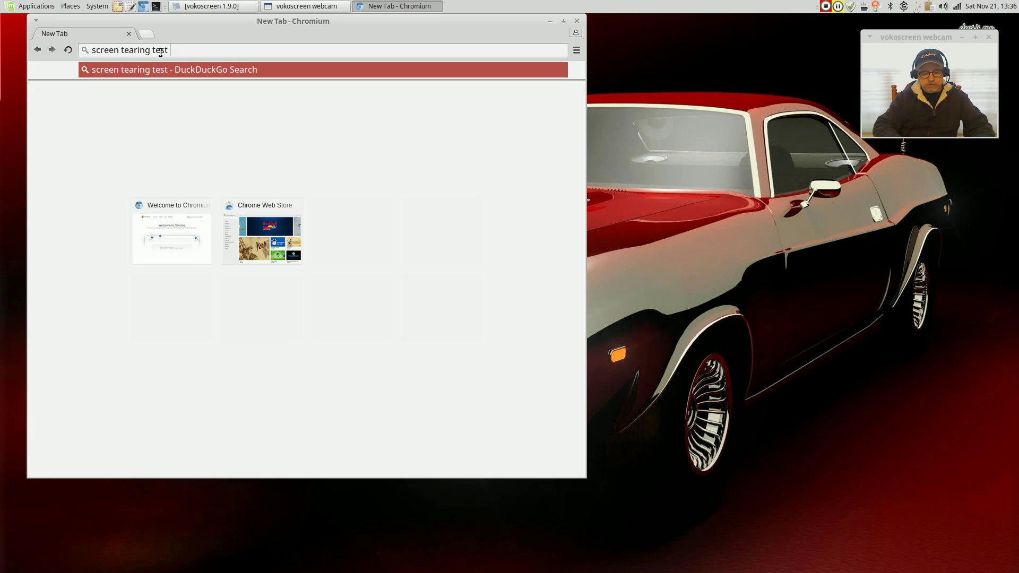
{"action": "type", "text": "youtube"}
{"action": "key", "text": "Return"}
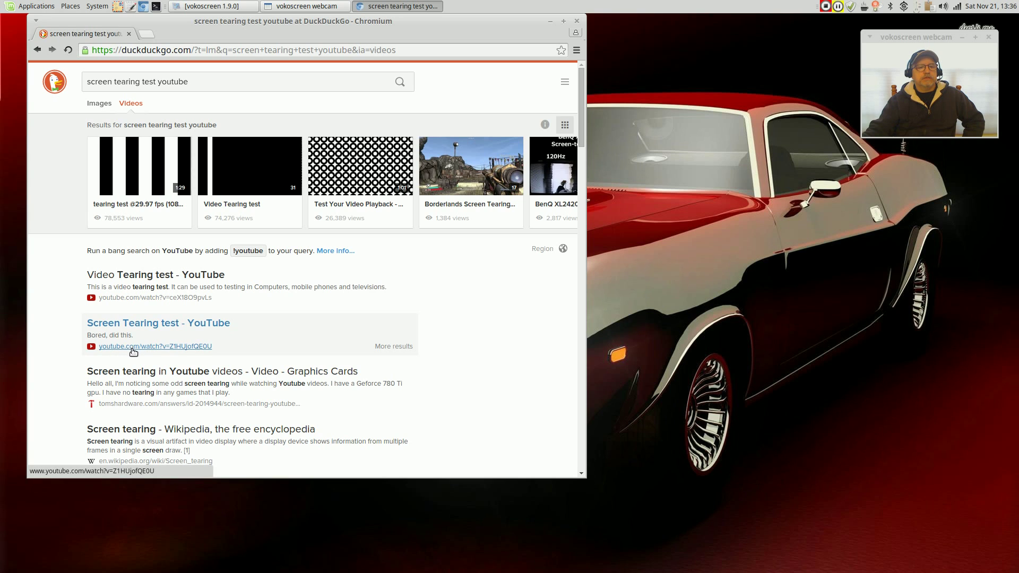
{"action": "left_click", "coordinate": [146, 184]}
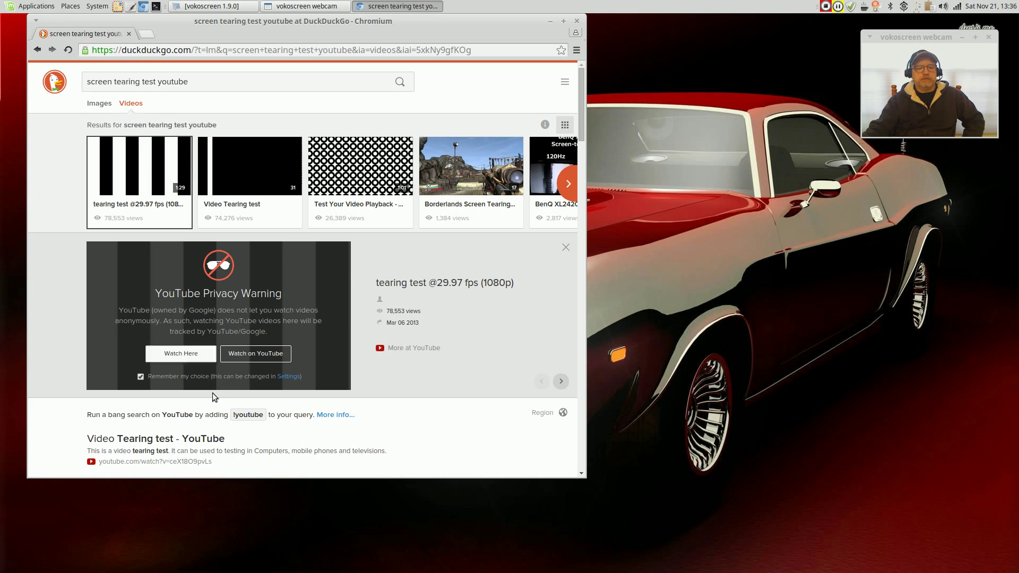
{"action": "left_click", "coordinate": [182, 354]}
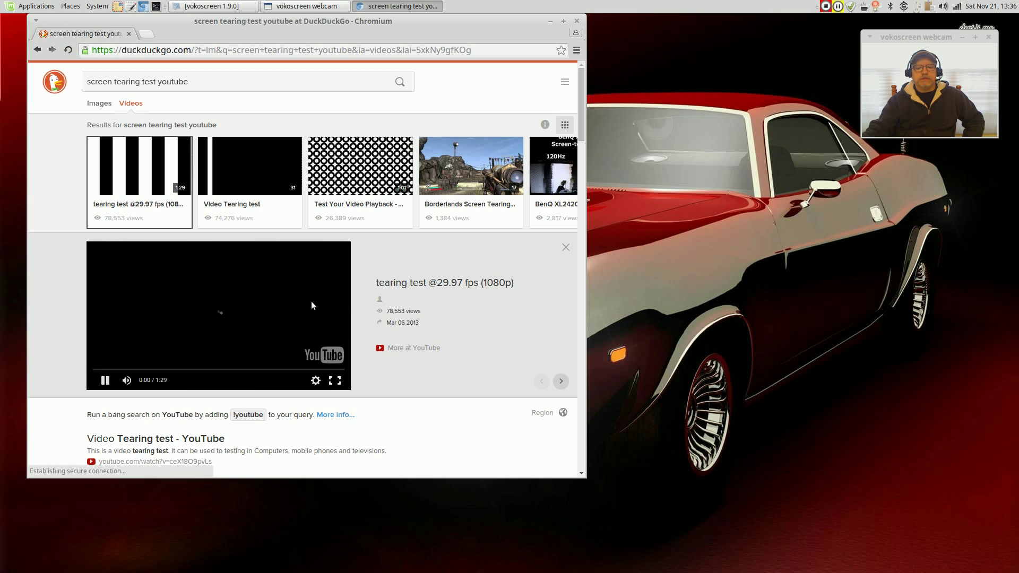
{"action": "scroll", "coordinate": [423, 311], "scroll_direction": "down", "scroll_amount": 2}
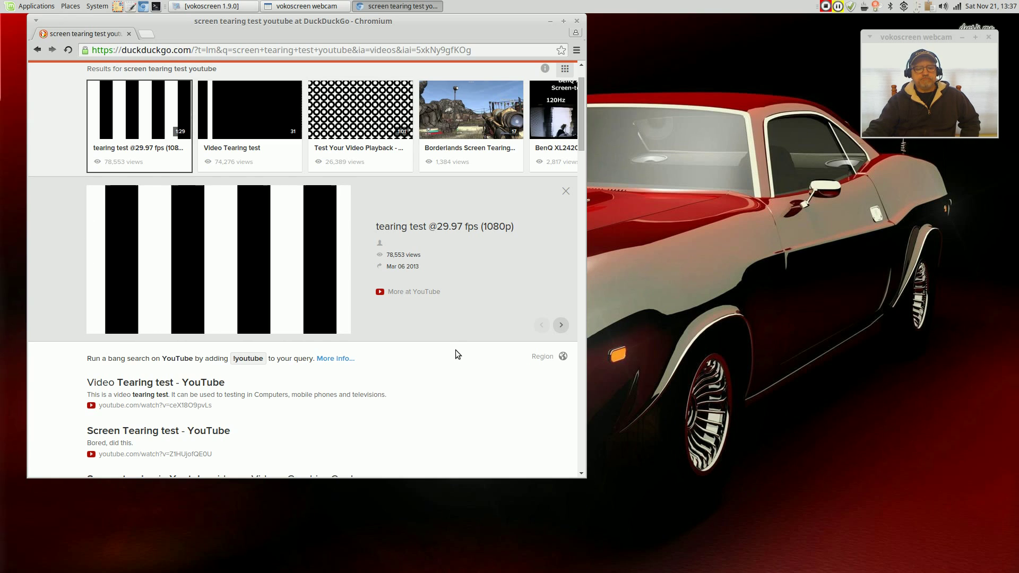
{"action": "left_click_drag", "start_coordinate": [478, 21], "coordinate": [665, 46]}
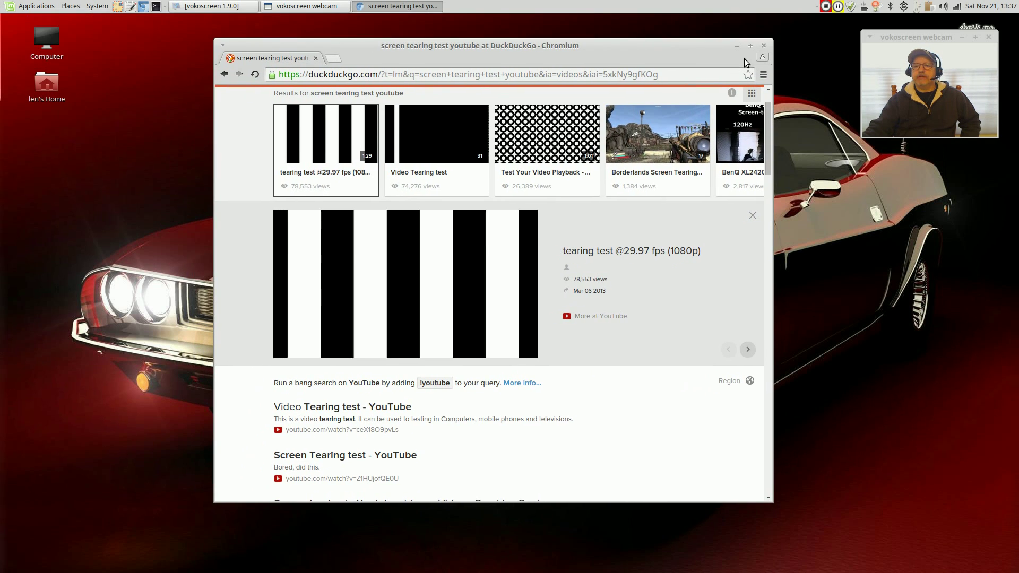
{"action": "left_click", "coordinate": [763, 46]}
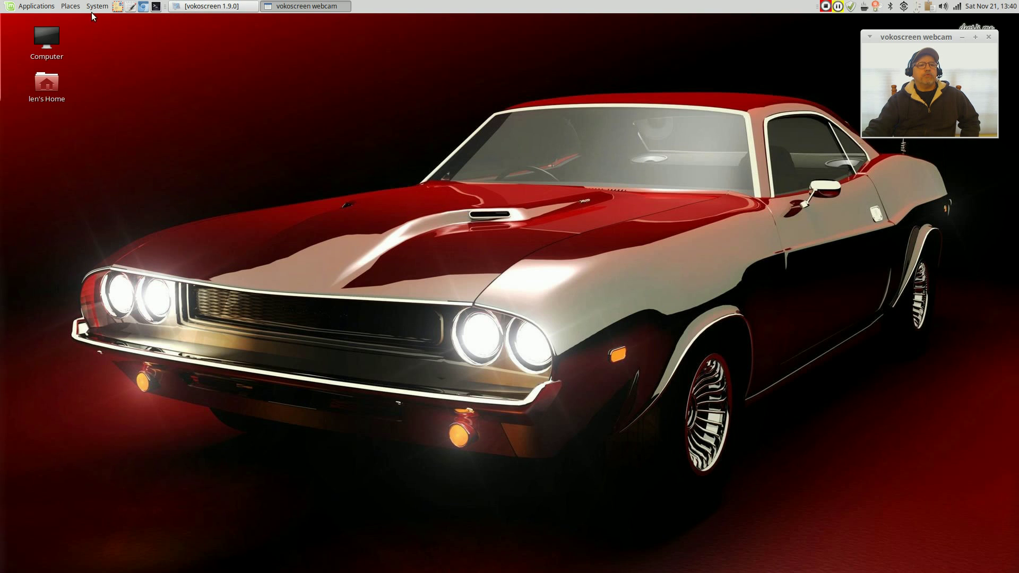
Open the home folder and browse to the Documents folder inside 128gig on the 127 GB Volume.
{"action": "double_click", "coordinate": [50, 88]}
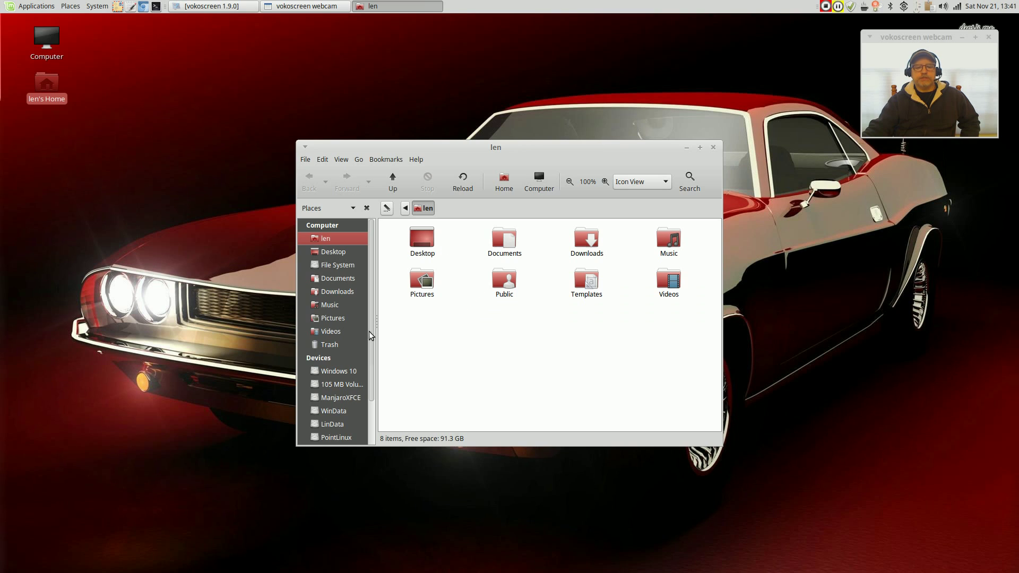
{"action": "scroll", "coordinate": [327, 375], "scroll_direction": "down", "scroll_amount": 2}
{"action": "left_click", "coordinate": [324, 400]}
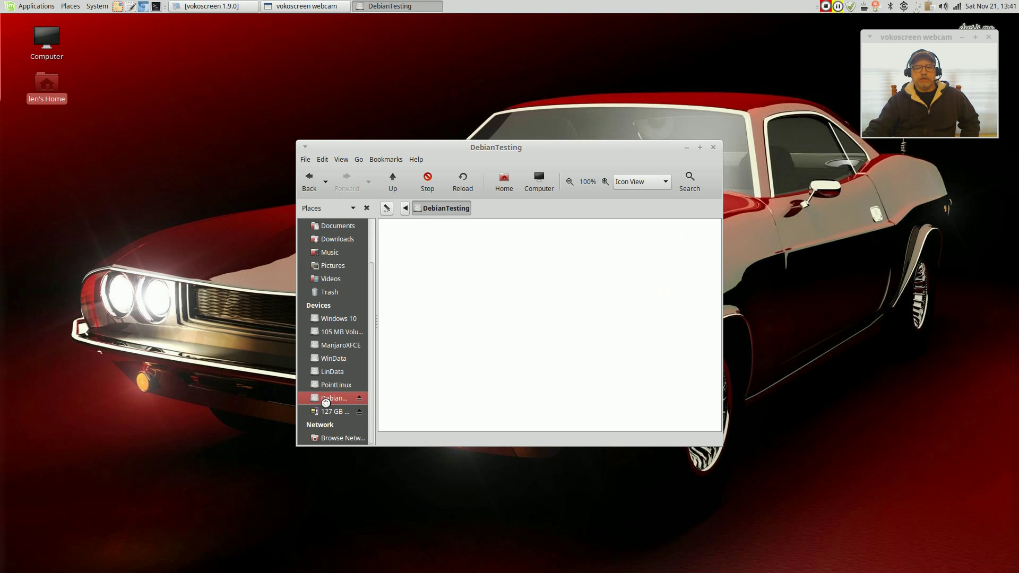
{"action": "left_click", "coordinate": [332, 412]}
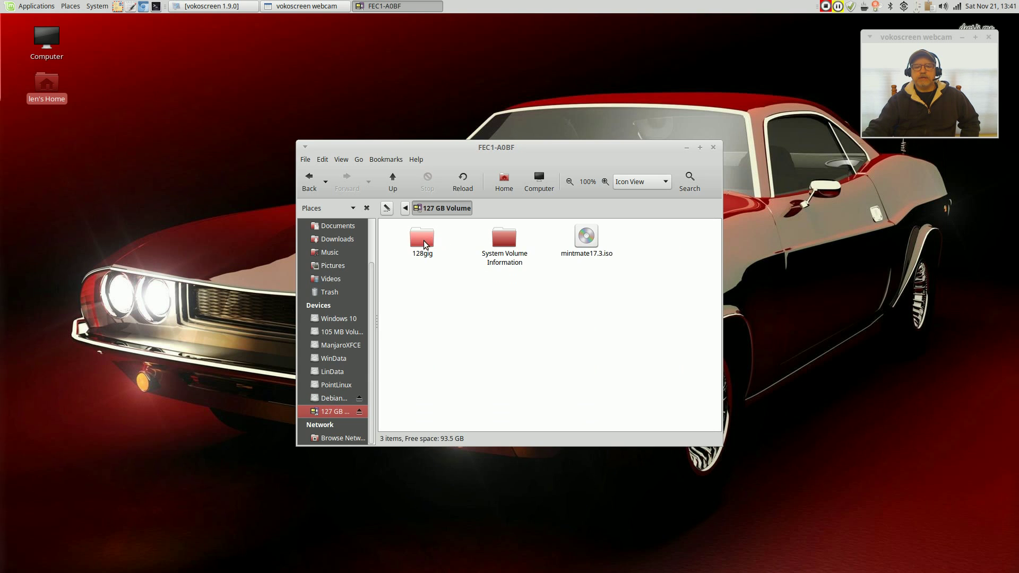
{"action": "double_click", "coordinate": [424, 240]}
{"action": "double_click", "coordinate": [429, 242]}
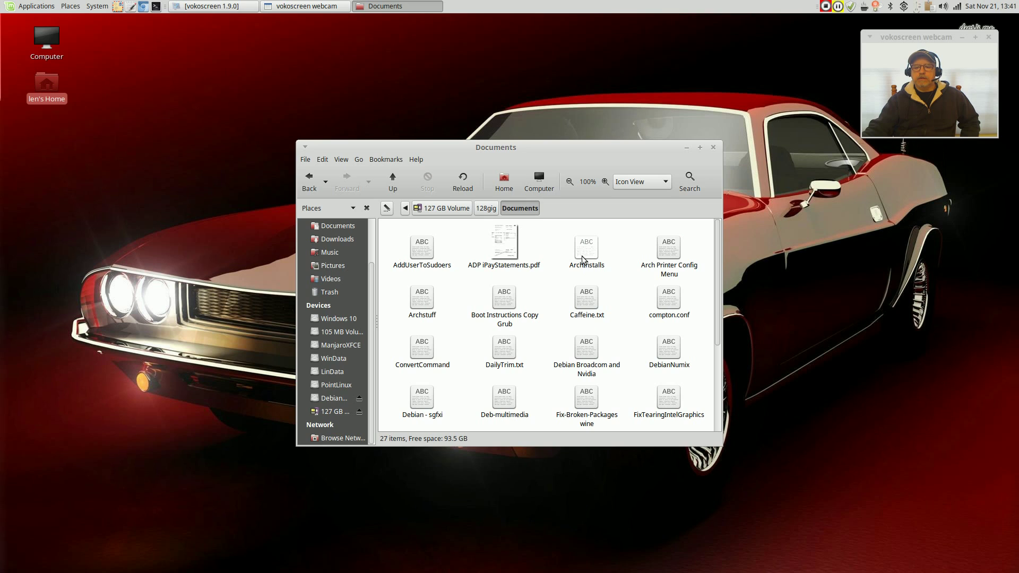
Open Caffeine.txt in the text editor and extend its window to the full height of the desktop.
{"action": "left_click", "coordinate": [577, 311]}
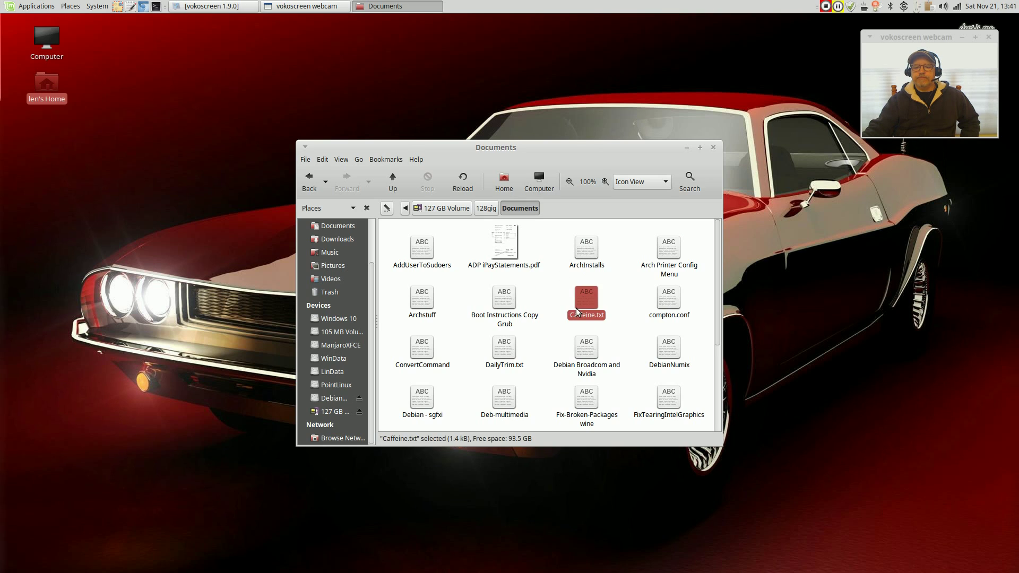
{"action": "double_click", "coordinate": [577, 312]}
{"action": "left_click_drag", "start_coordinate": [511, 142], "coordinate": [507, 35]}
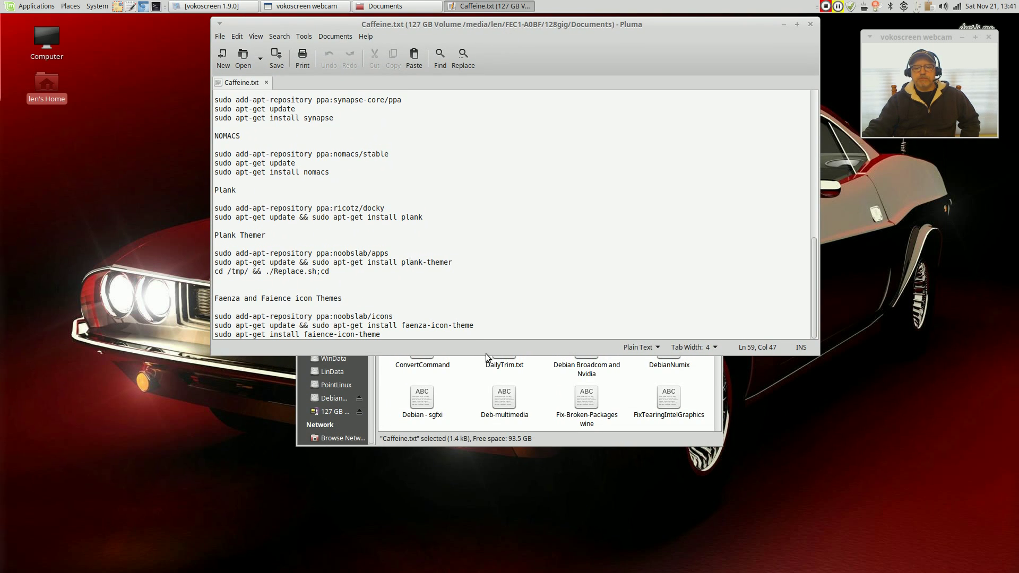
{"action": "left_click_drag", "start_coordinate": [486, 351], "coordinate": [503, 568]}
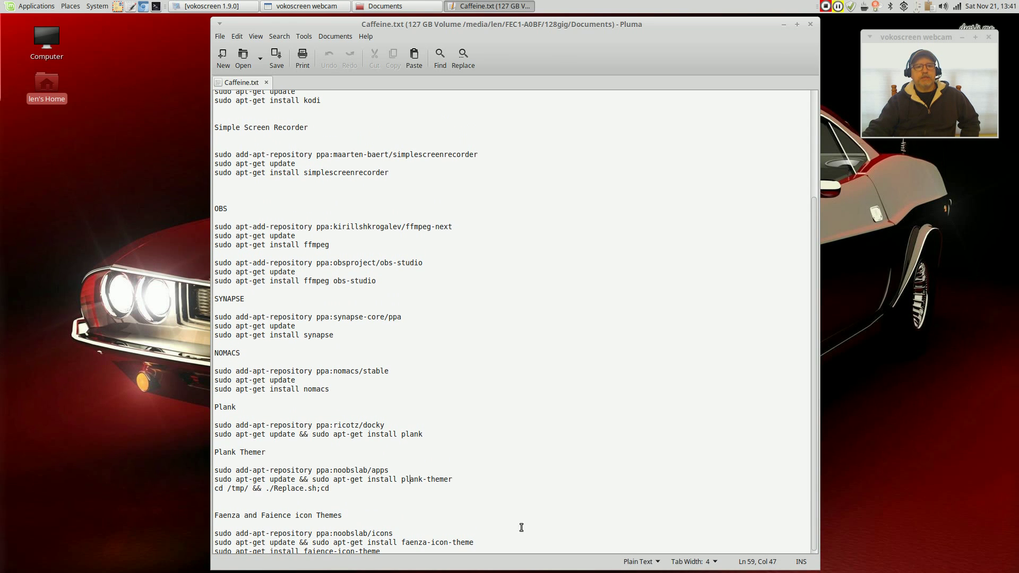
Read through the repository and install commands in Caffeine.txt, from Caffeine and Kodi down to the Faenza and Faience icon themes.
{"action": "scroll", "coordinate": [467, 366], "scroll_direction": "up", "scroll_amount": 5}
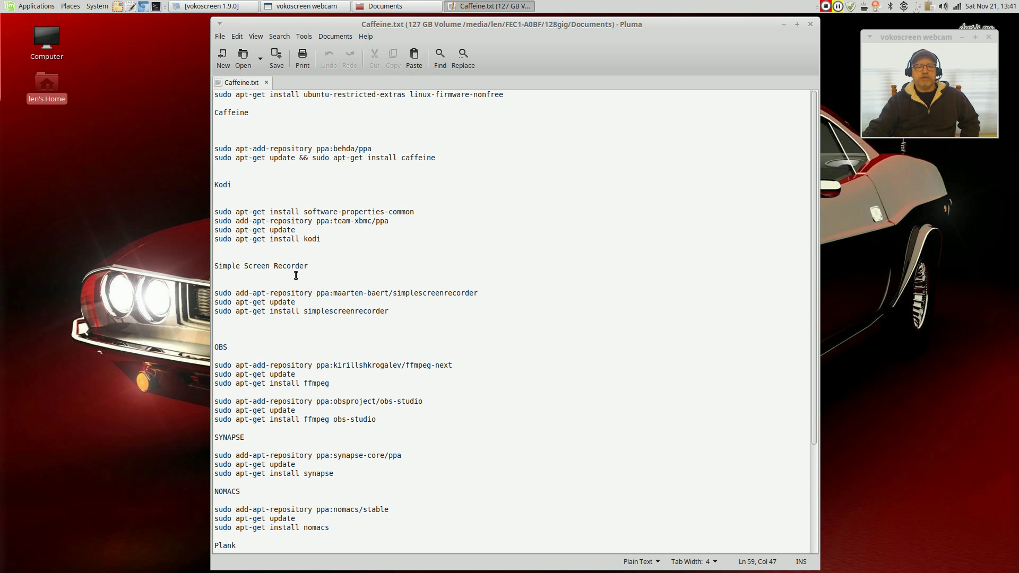
{"action": "scroll", "coordinate": [505, 341], "scroll_direction": "down", "scroll_amount": 4}
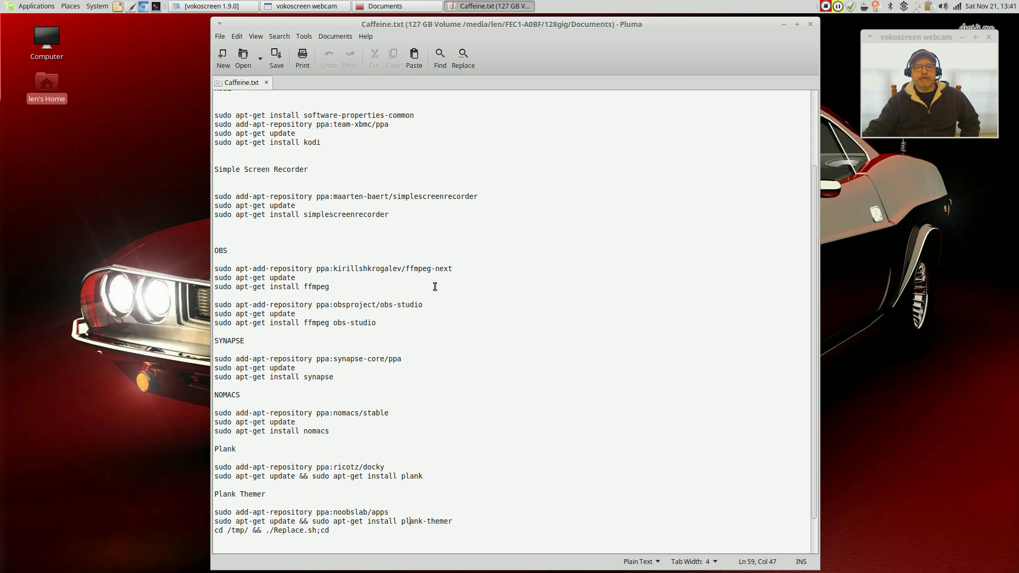
{"action": "scroll", "coordinate": [436, 297], "scroll_direction": "down", "scroll_amount": 2}
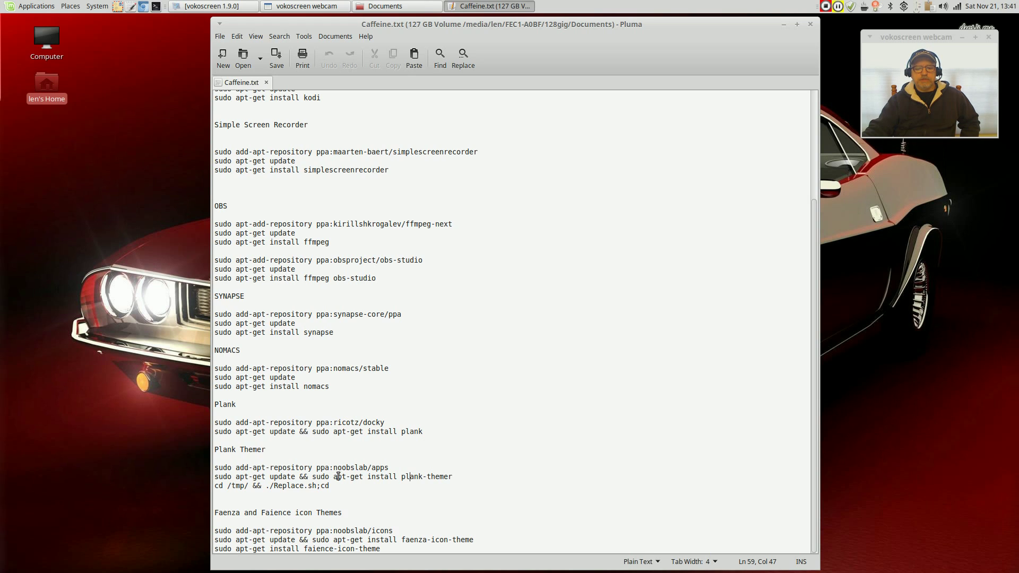
{"action": "left_click", "coordinate": [452, 477]}
{"action": "left_click", "coordinate": [386, 550]}
{"action": "scroll", "coordinate": [387, 482], "scroll_direction": "up", "scroll_amount": 3}
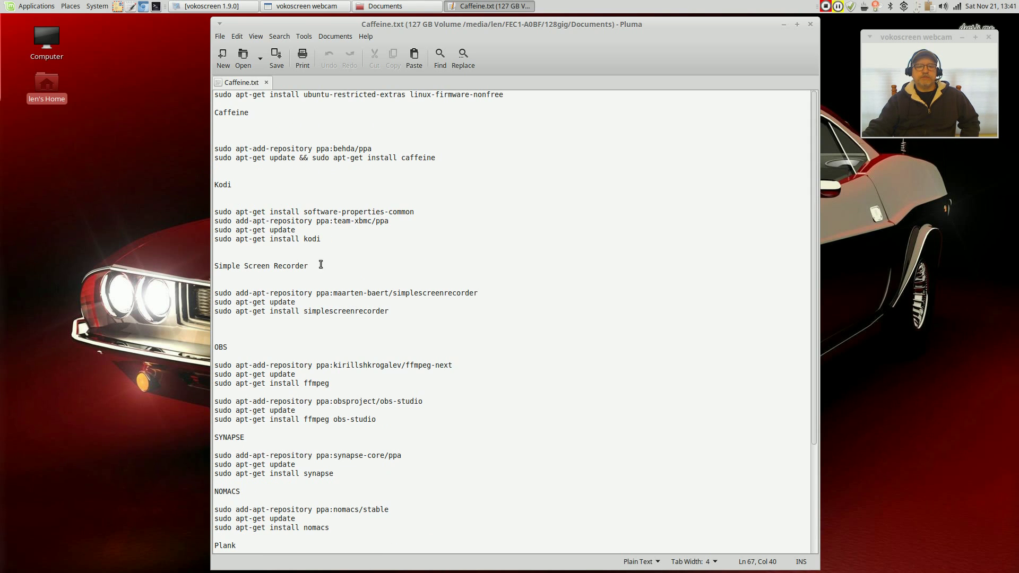
{"action": "scroll", "coordinate": [386, 338], "scroll_direction": "down", "scroll_amount": 3}
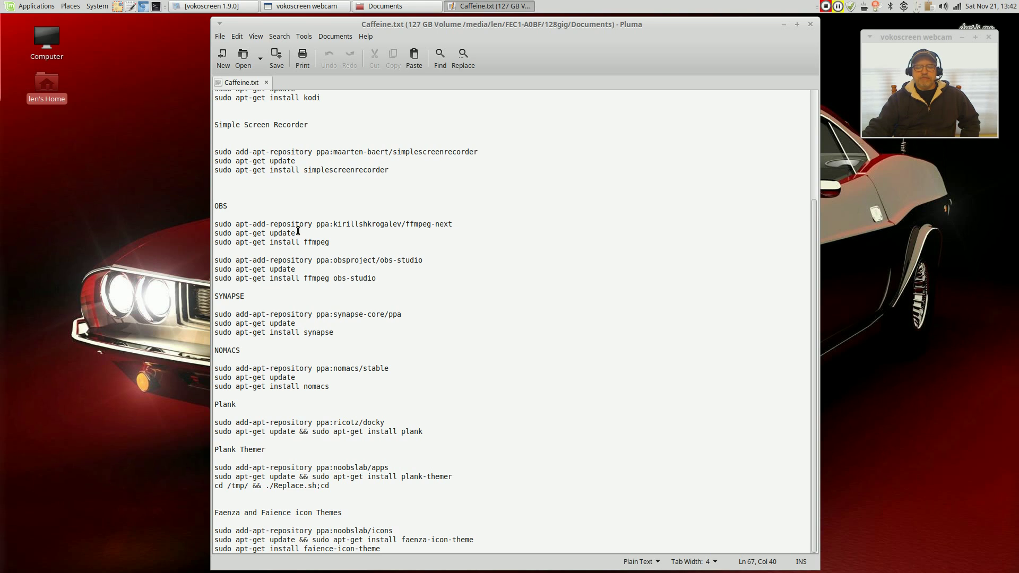
{"action": "scroll", "coordinate": [456, 297], "scroll_direction": "up", "scroll_amount": 3}
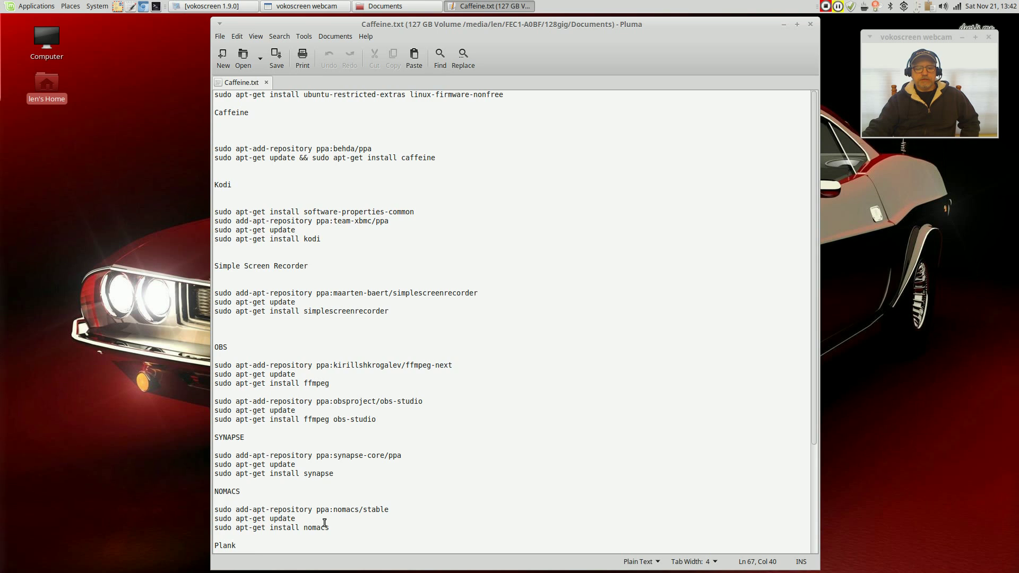
{"action": "scroll", "coordinate": [324, 524], "scroll_direction": "down", "scroll_amount": 5}
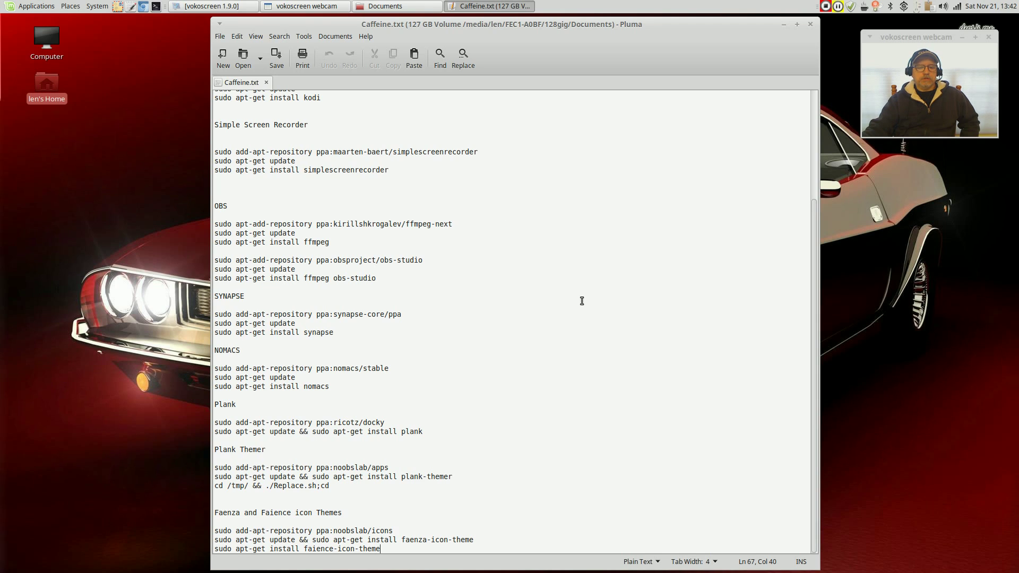
Close Caffeine.txt and the Documents folder window, and clear the desktop icon selection.
{"action": "left_click", "coordinate": [810, 24]}
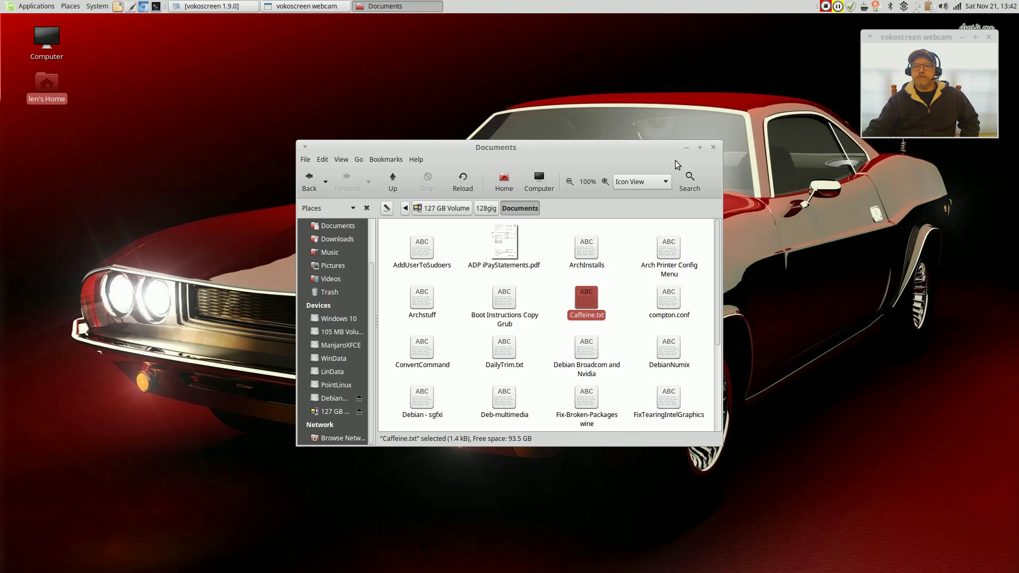
{"action": "left_click", "coordinate": [713, 148]}
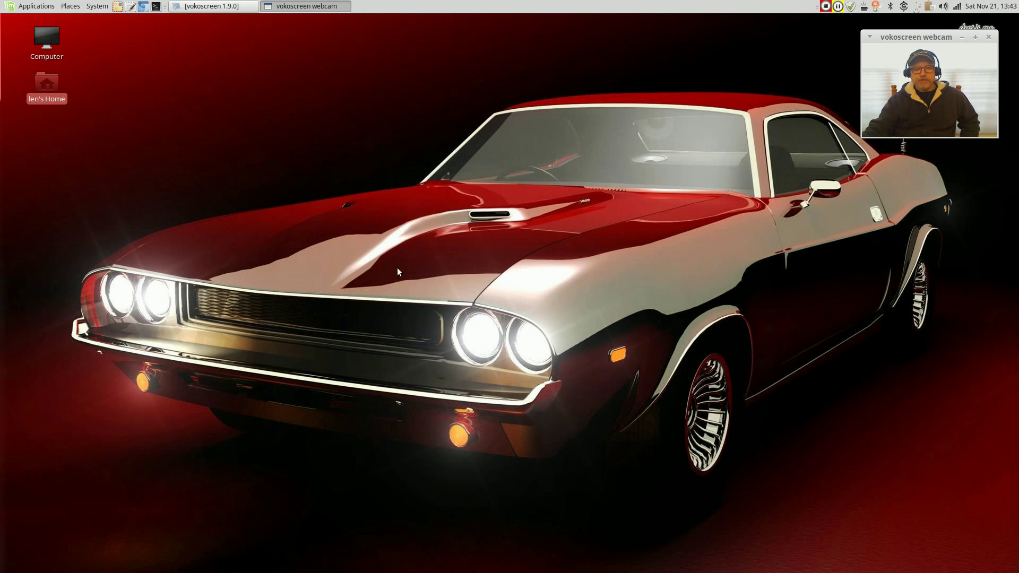
{"action": "left_click", "coordinate": [150, 151]}
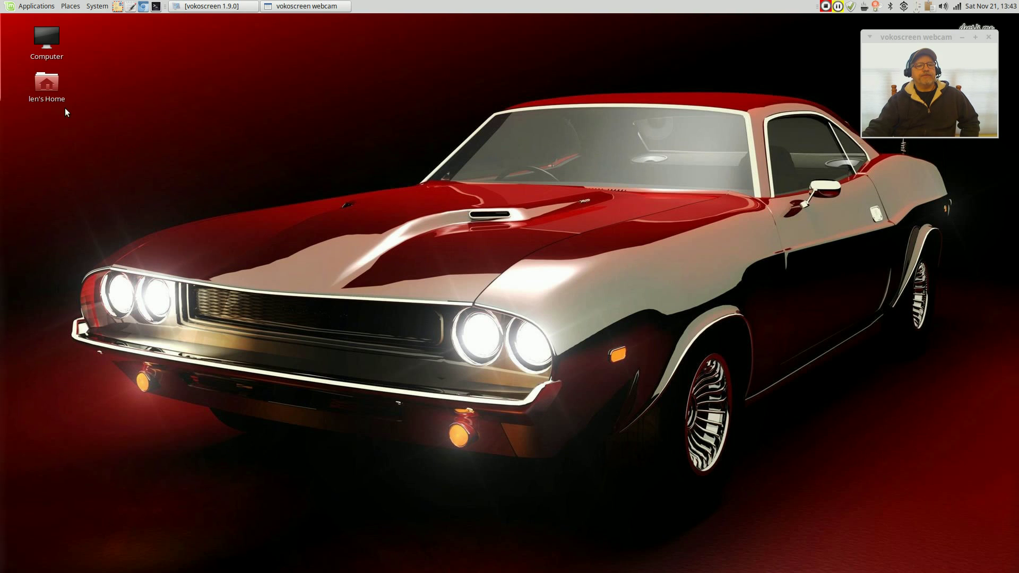